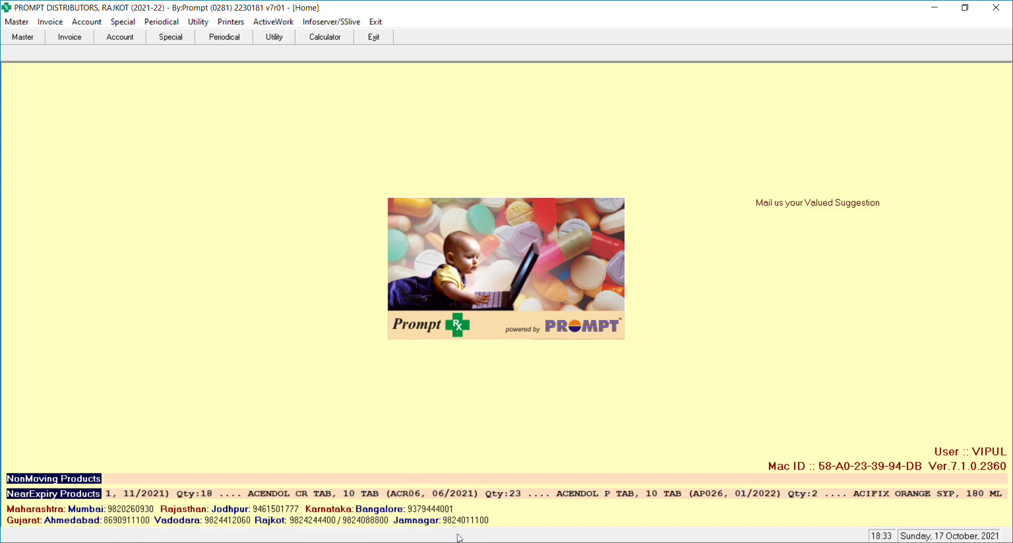
View the PharmaExcel_Updates slide on shipper-pack rounding, then return to PharmaExcel.
left_click(458, 538)
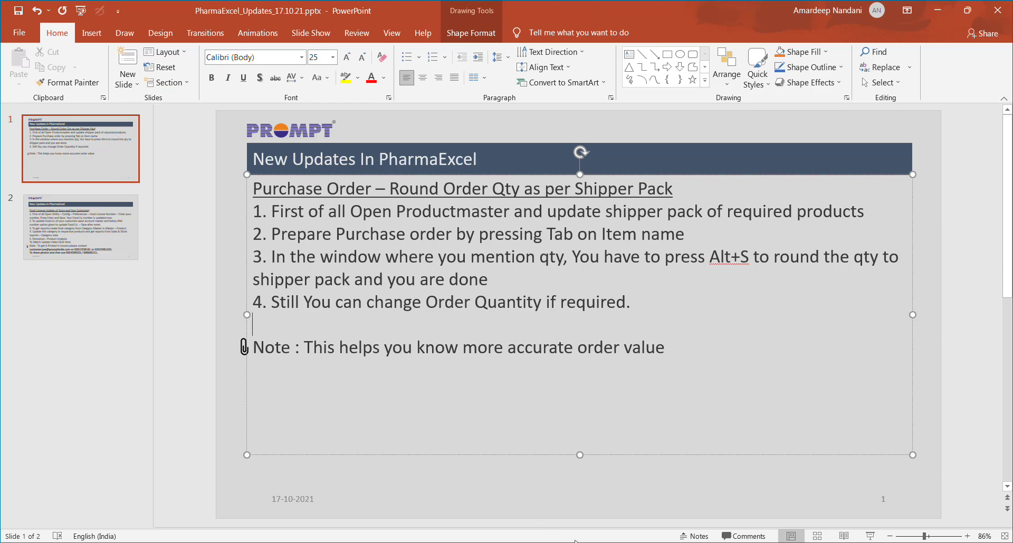
key("alt+Tab")
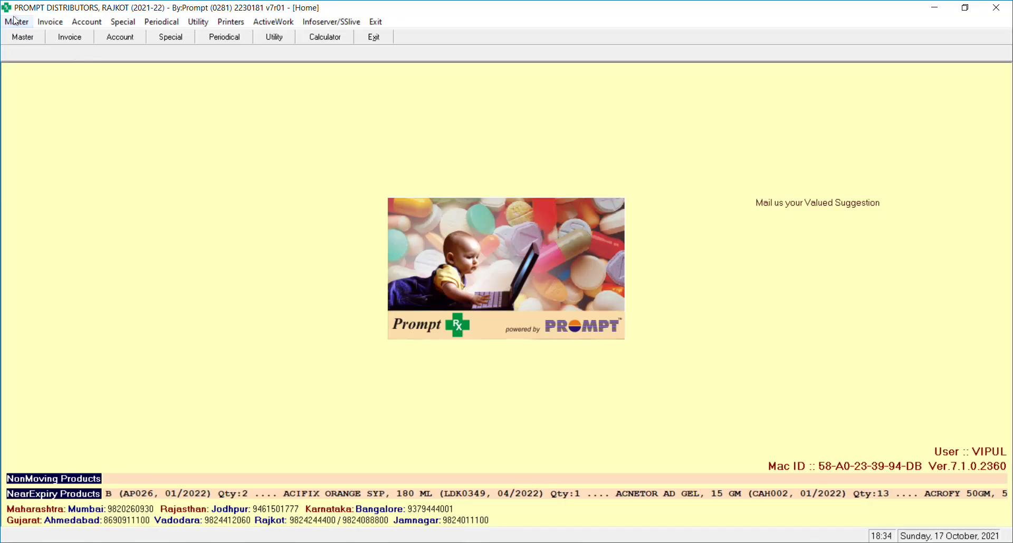
In Product Master, set EMESET 2 INJ.'s shipper pack to 20 and save it.
left_click(16, 22)
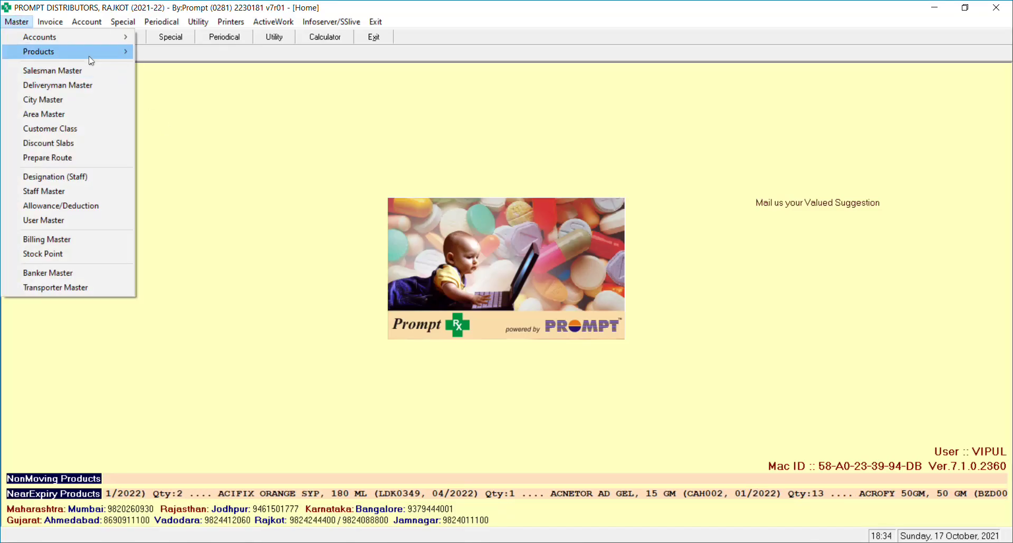
mouse_move(93, 49)
left_click(185, 67)
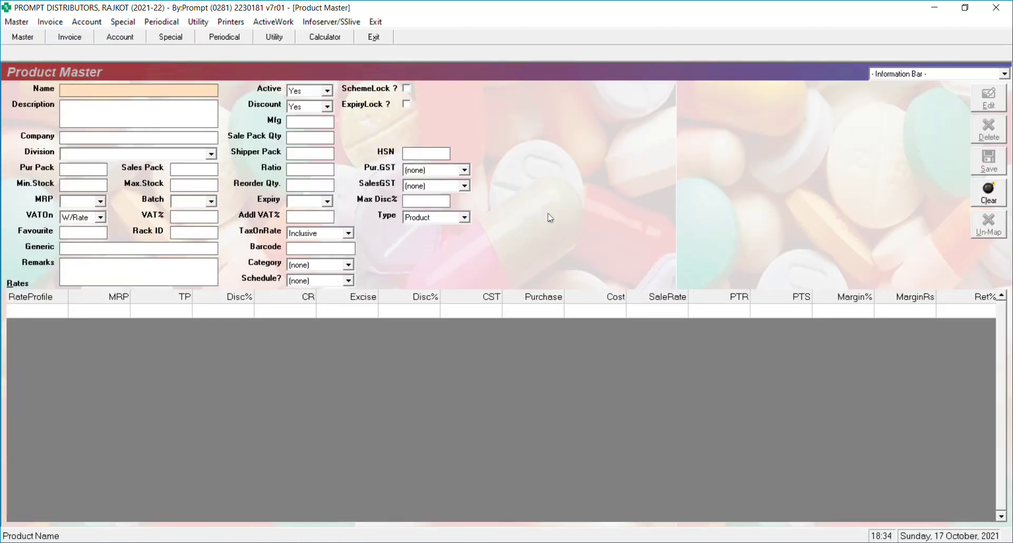
type("eme")
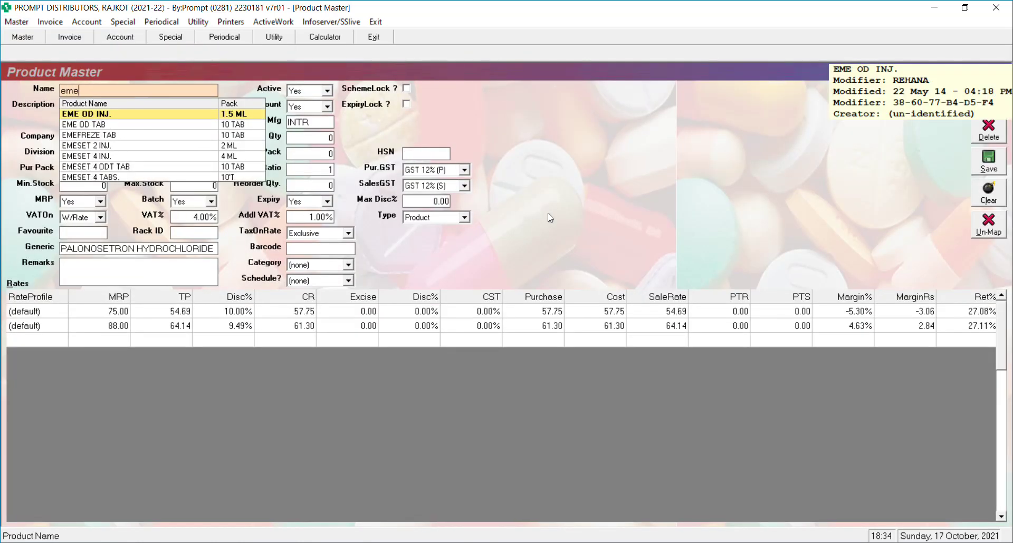
type("set")
key("Return")
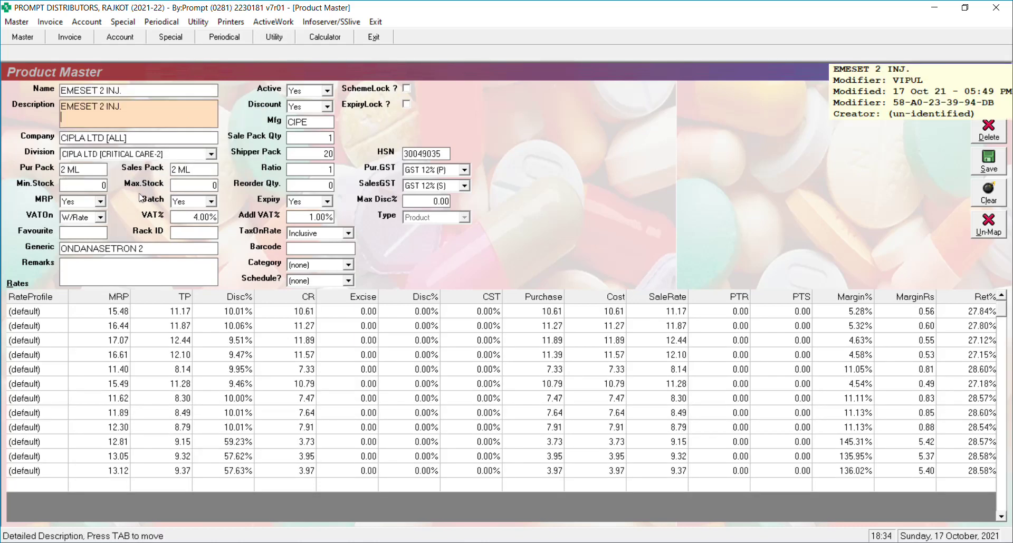
left_click(307, 154)
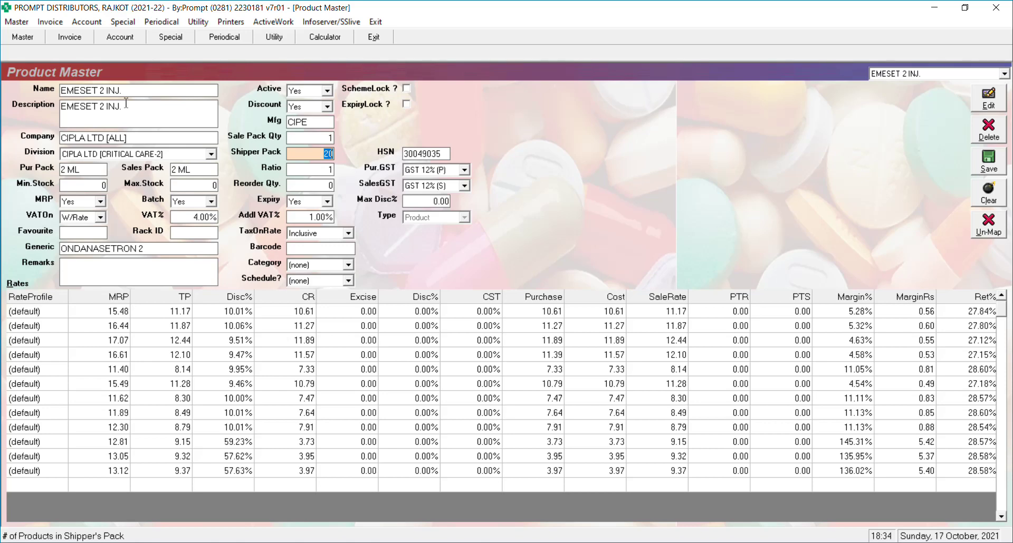
key("alt+s")
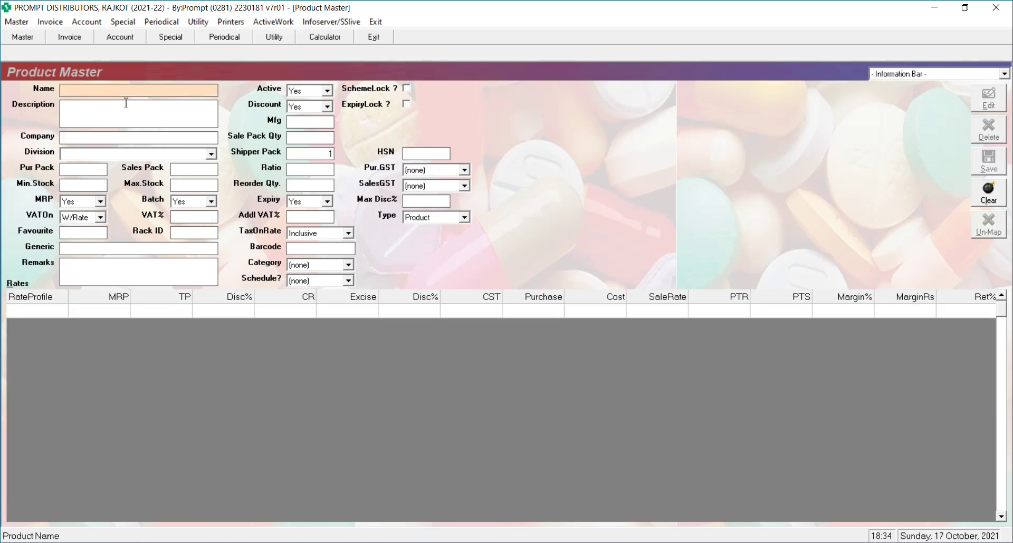
Set FORCAN I.V's shipper pack to 50 and close the product master.
type("forca")
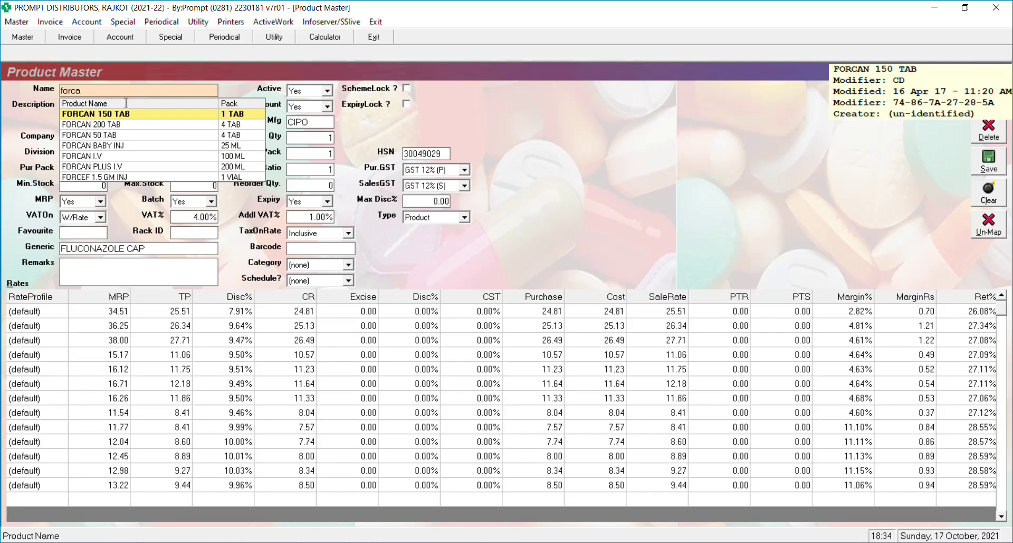
key("Down")
key("Down")
key("Down")
key("Down")
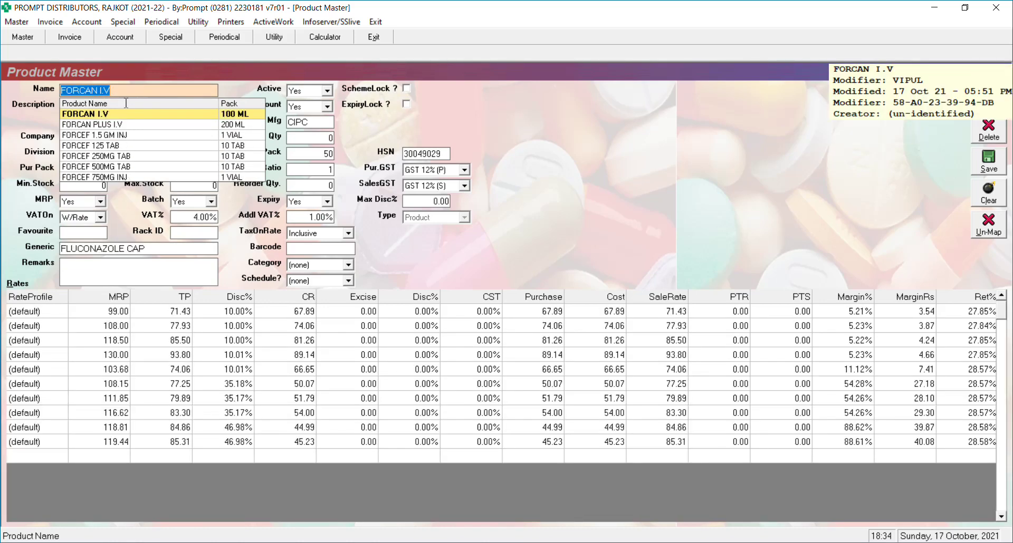
key("Return")
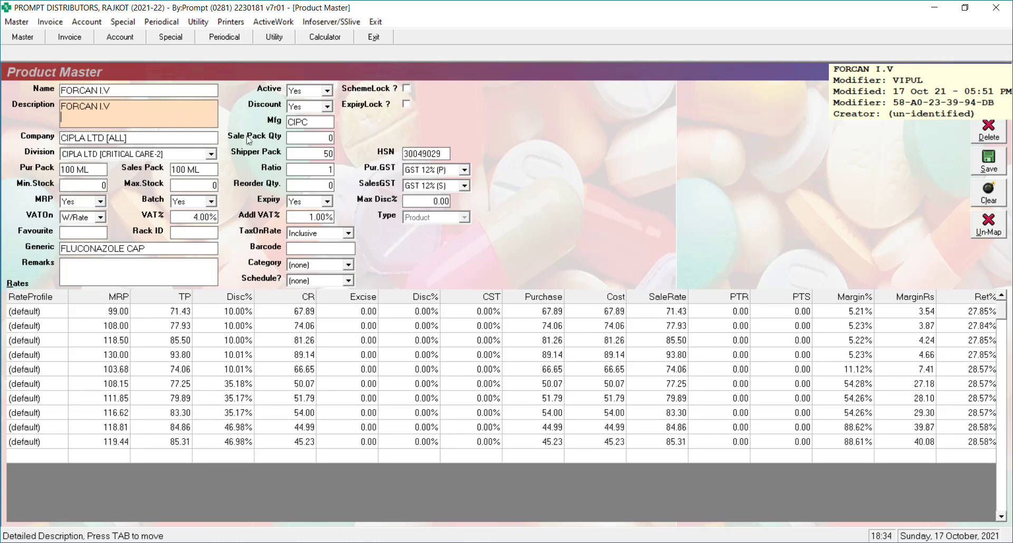
left_click(312, 153)
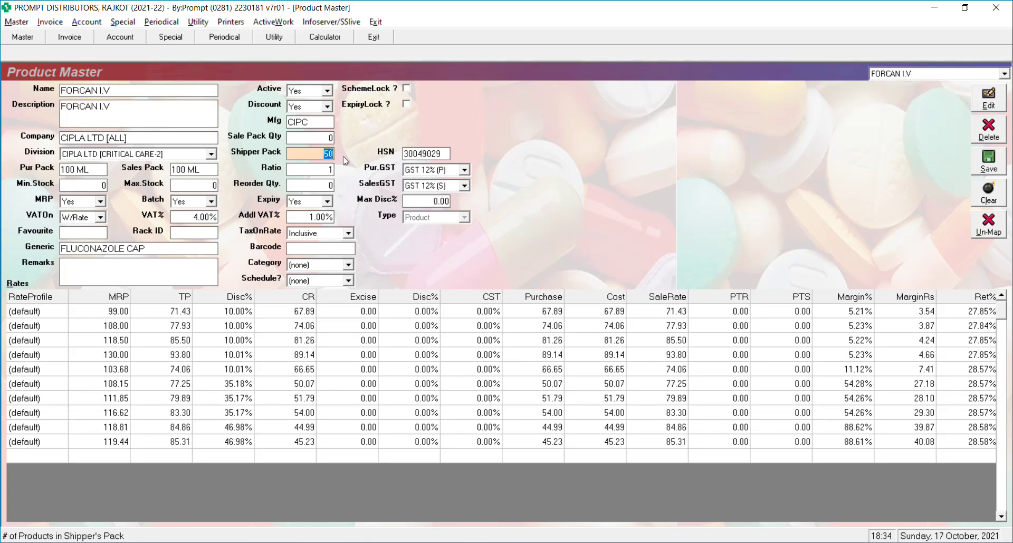
key("Escape")
key("Escape")
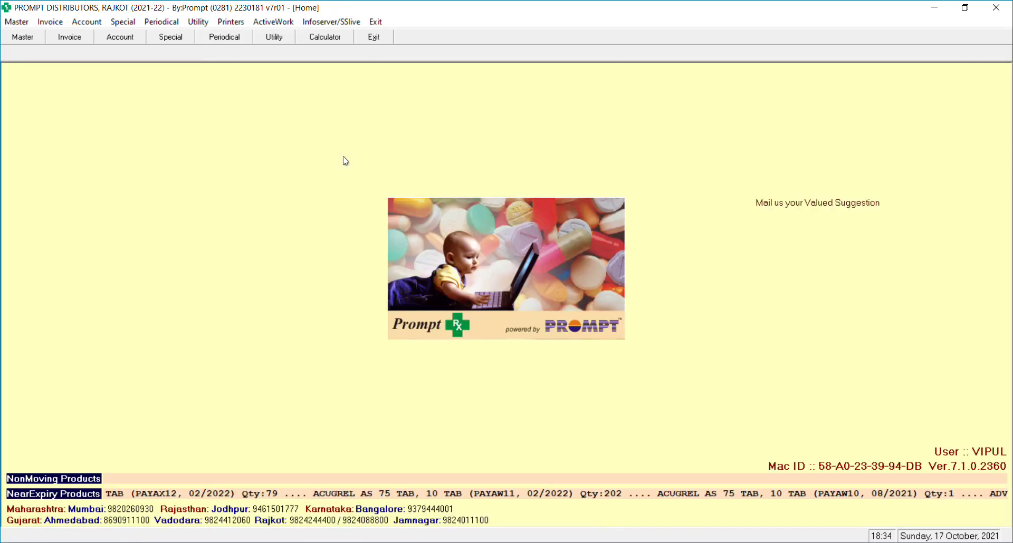
key("alt+i")
Recall outward purchase order 147 and delete it.
key("Up")
key("Up")
key("Up")
key("Up")
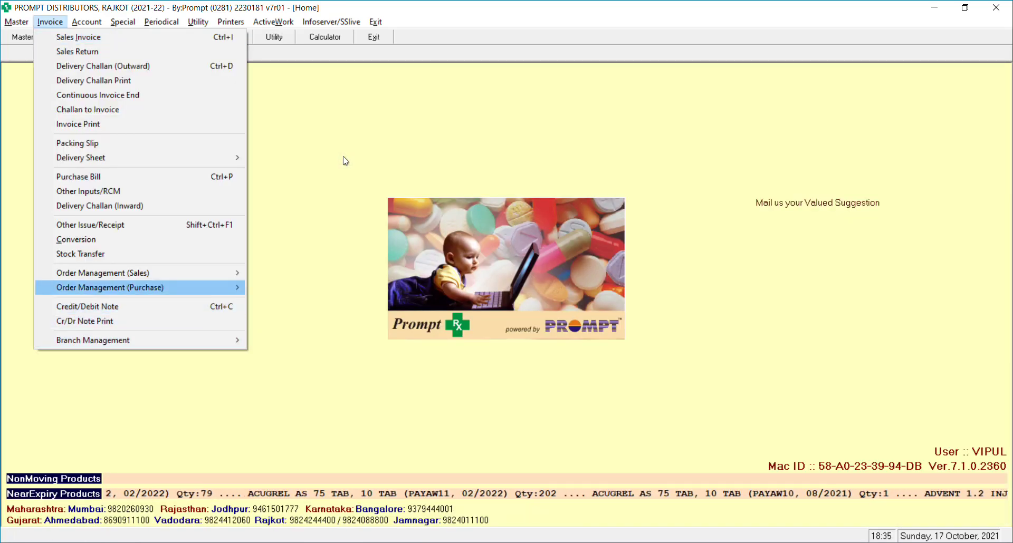
key("Right")
key("Return")
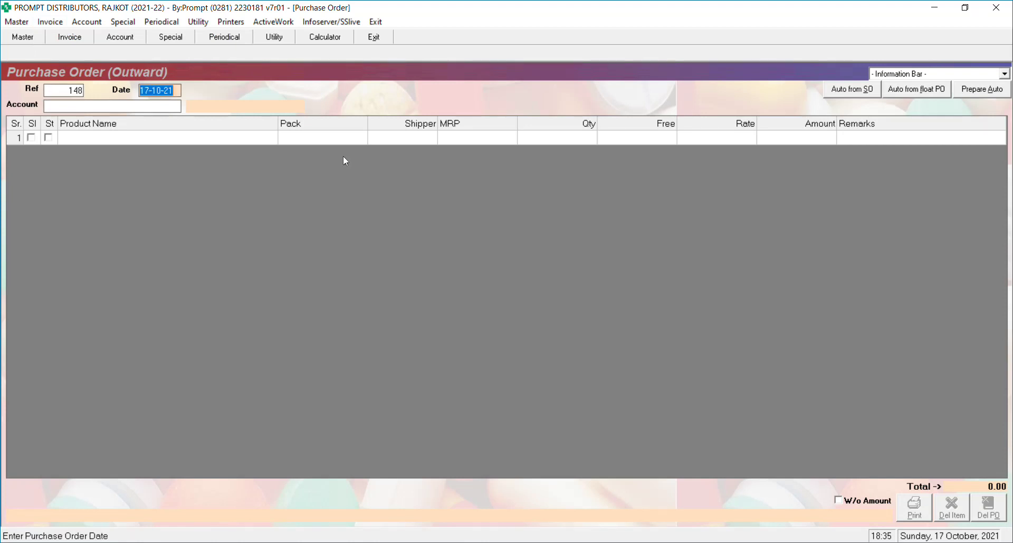
key("Return")
key("Escape")
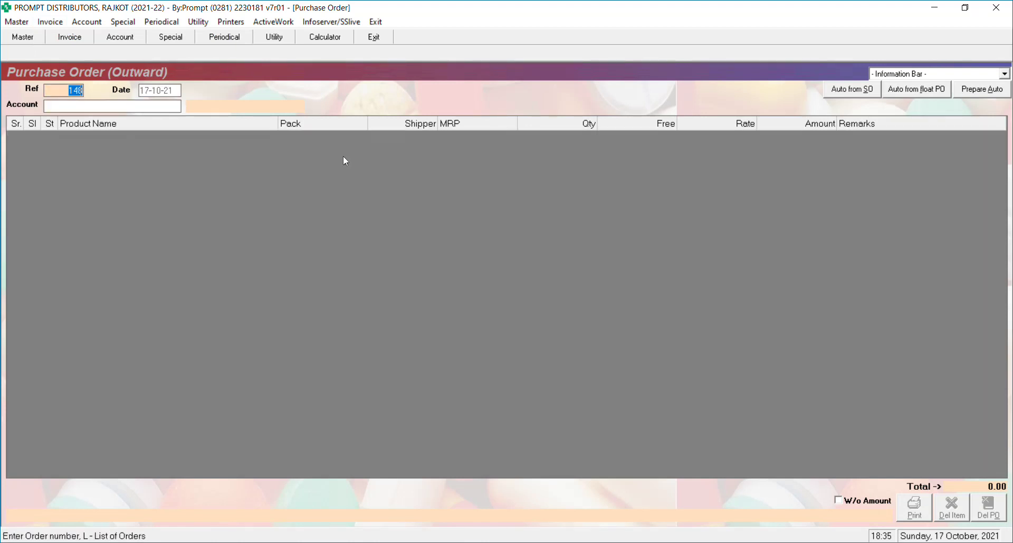
type("147")
key("Return")
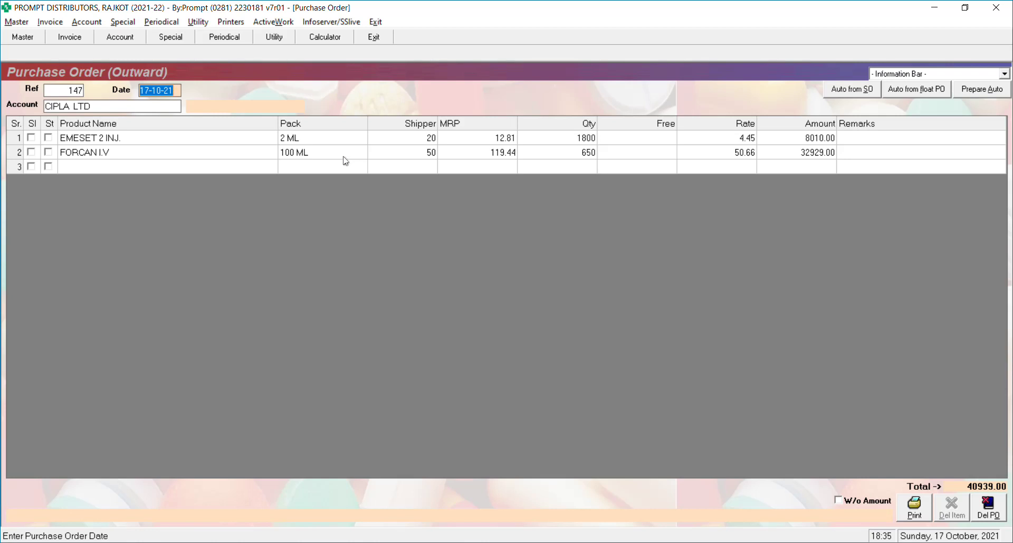
key("alt+o")
key("Left")
key("Return")
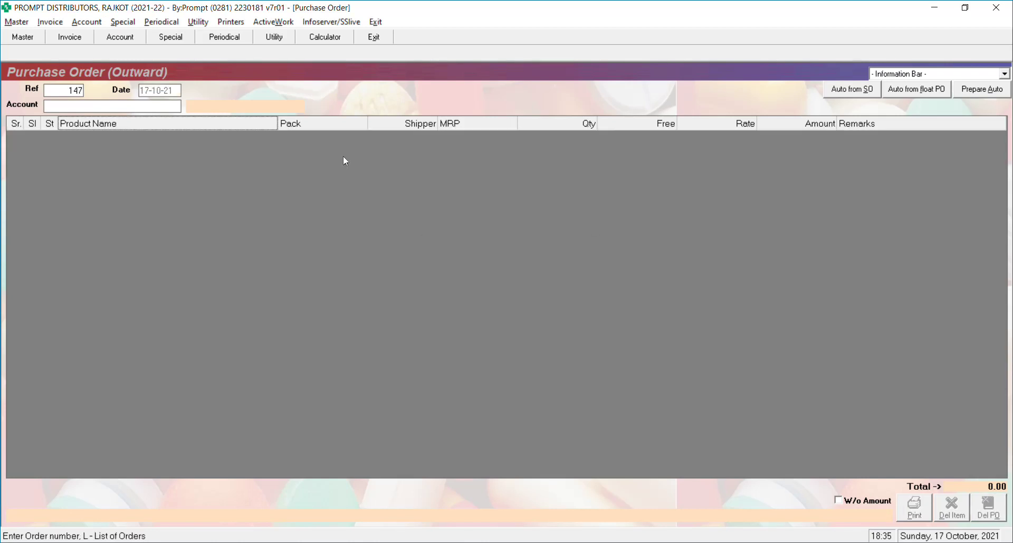
Pick CIPLA LTD as vendor, discard that draft, and reopen a blank outward purchase order.
left_click(159, 105)
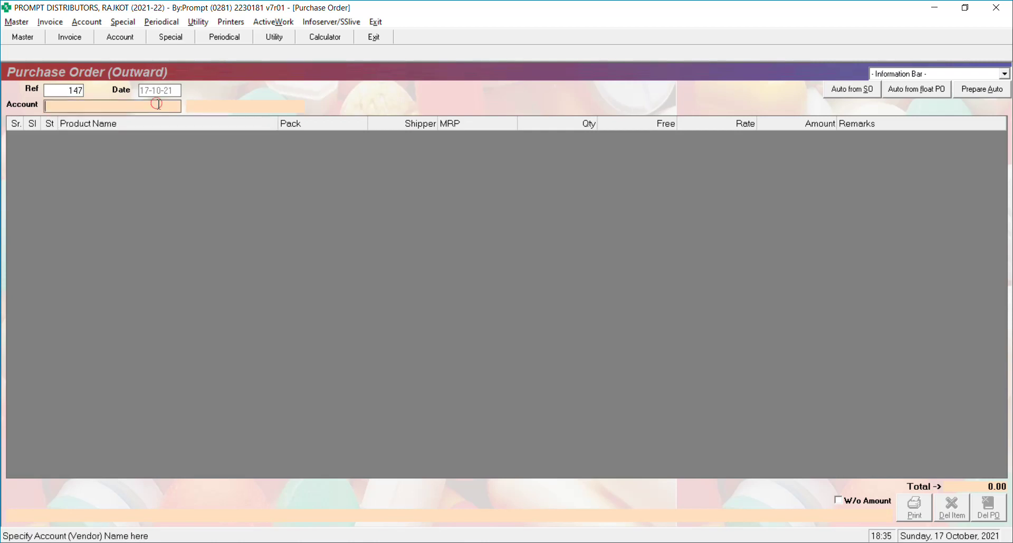
type("cip")
key("Return")
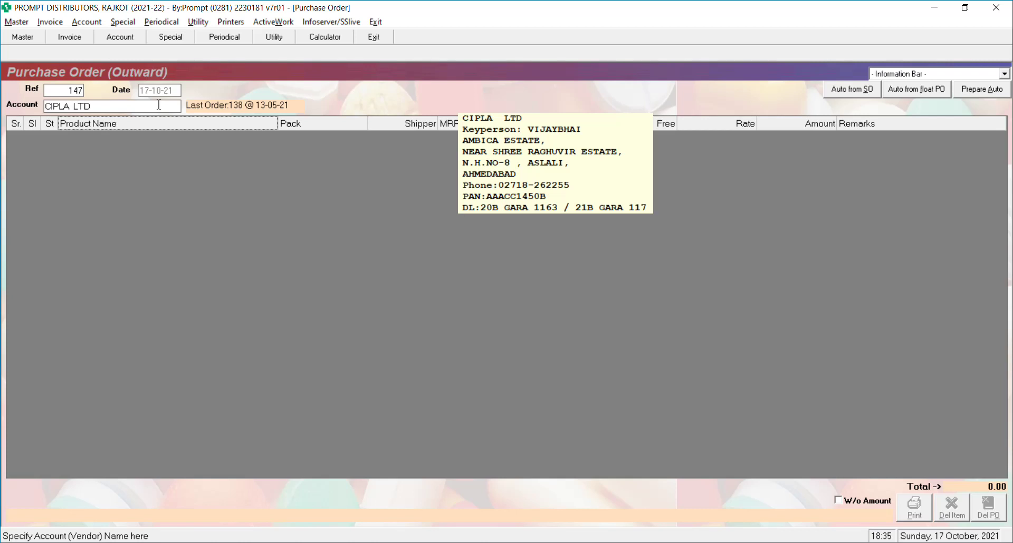
key("Escape")
key("Escape")
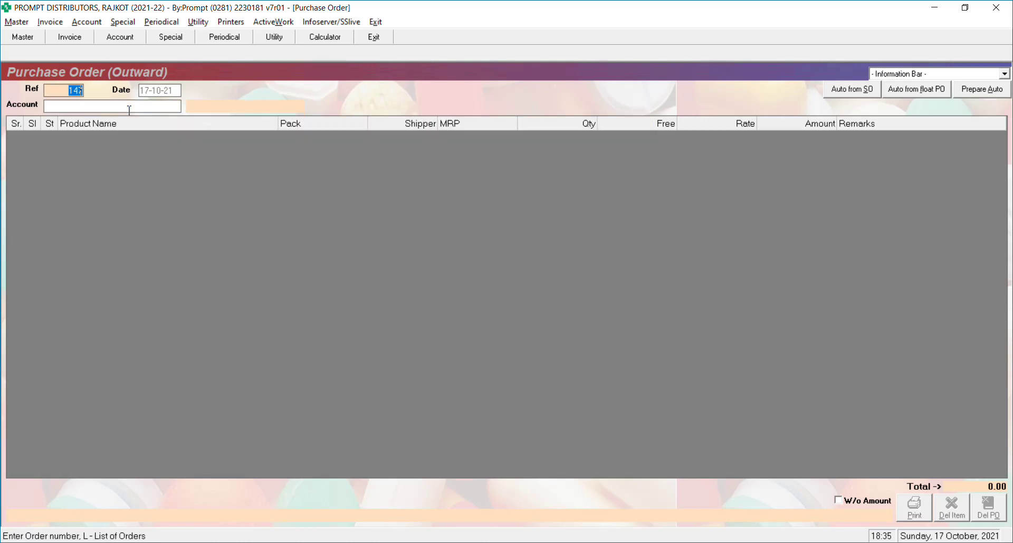
key("Escape")
key("alt+i")
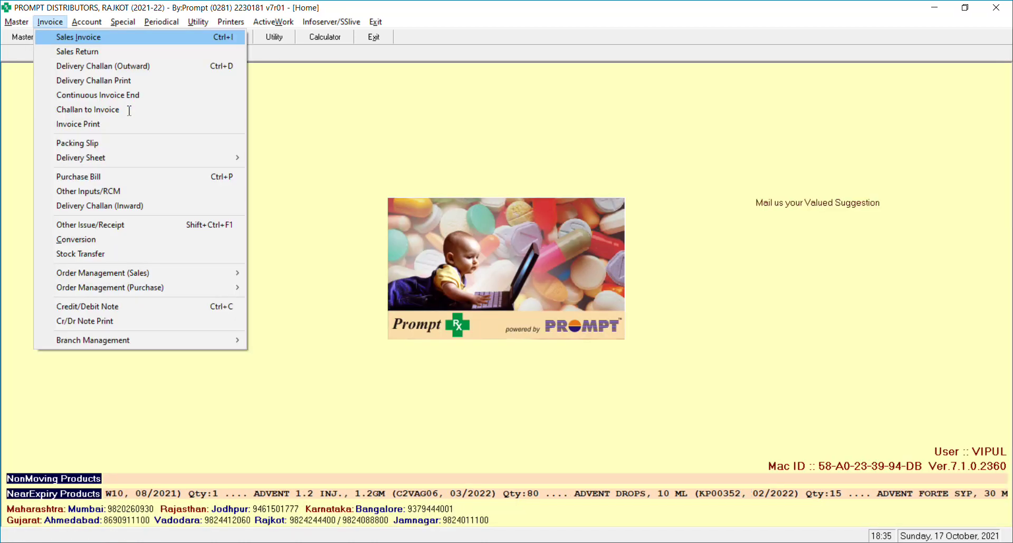
key("Up")
key("Up")
key("Up")
key("Up")
key("Right")
key("Return")
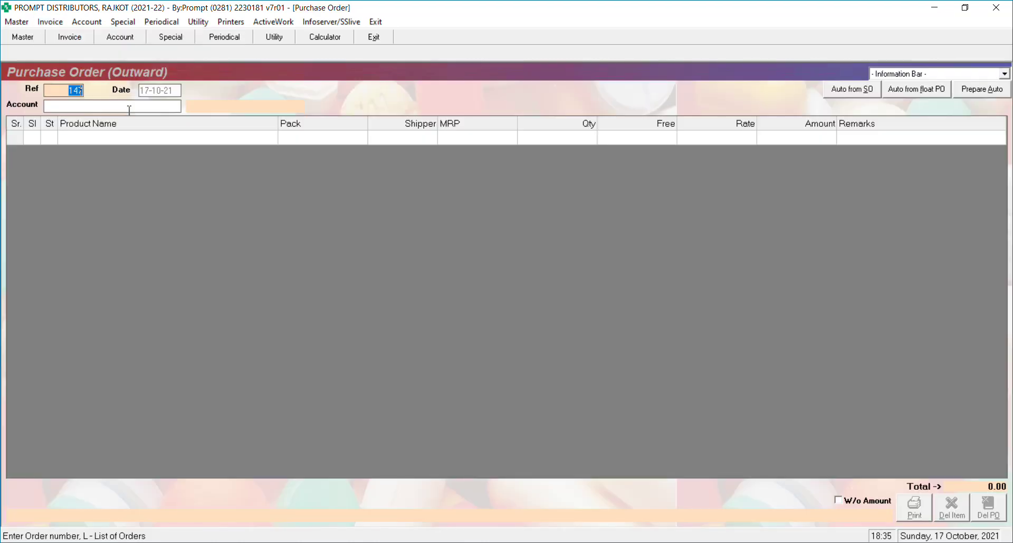
key("Return")
Prepare the order for CIPLA LTD [ALL], Critical Care-2 division, 30 sales days, 150% stock.
key("Return")
type("cip")
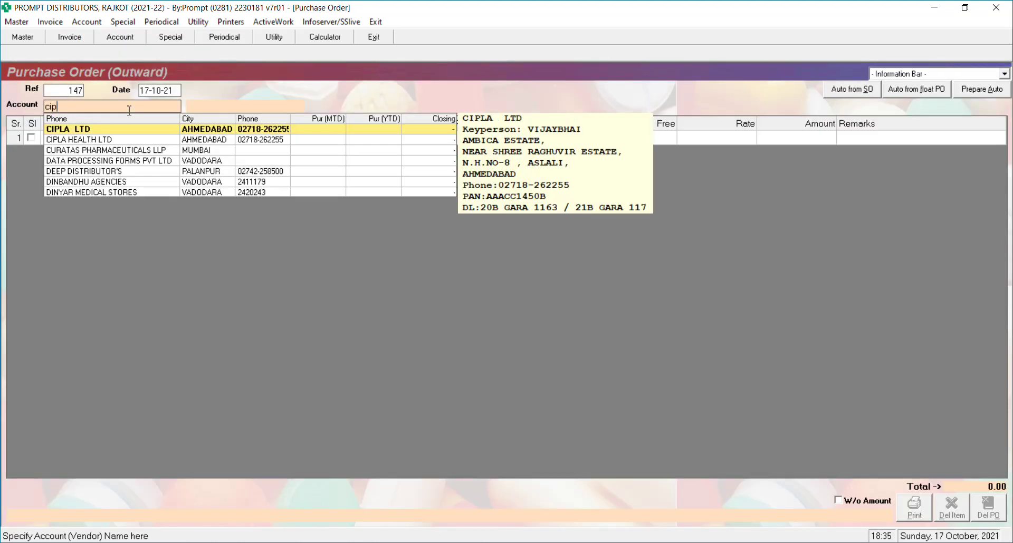
key("Return")
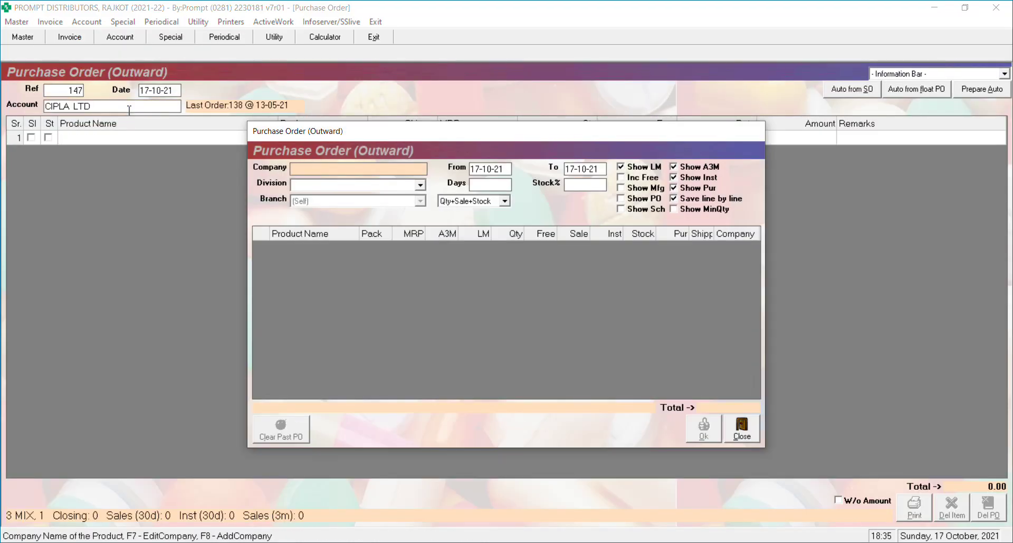
type("cip")
key("Down")
key("Return")
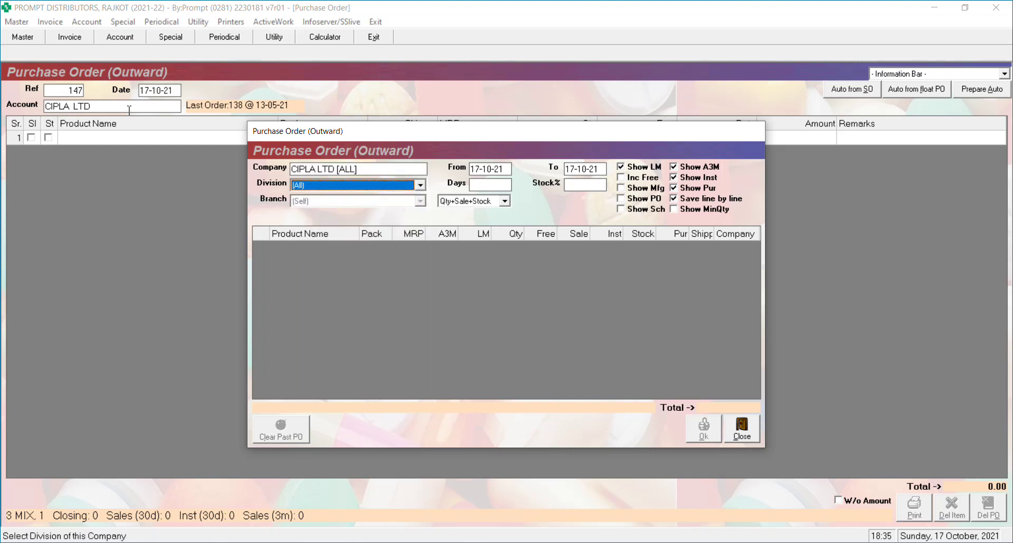
key("Down")
key("Return")
type("30")
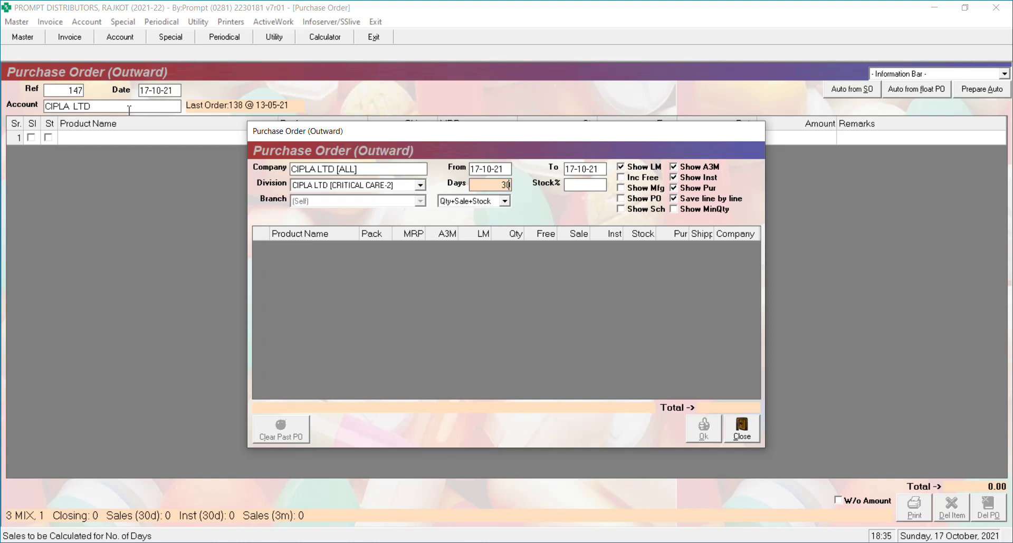
key("Return")
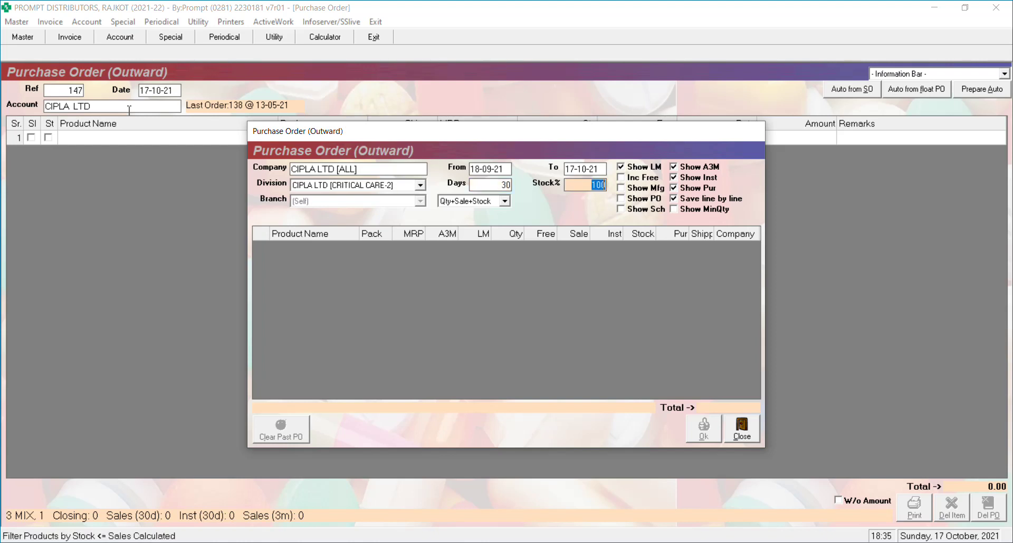
type("150")
key("Return")
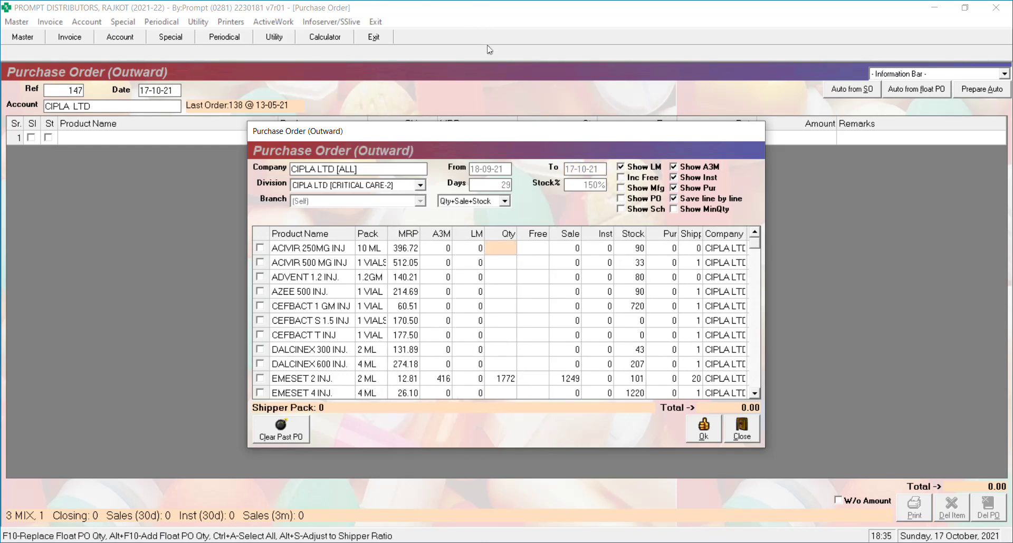
left_click(674, 199)
left_click(497, 317)
key("Down")
key("Down")
key("Down")
key("Down")
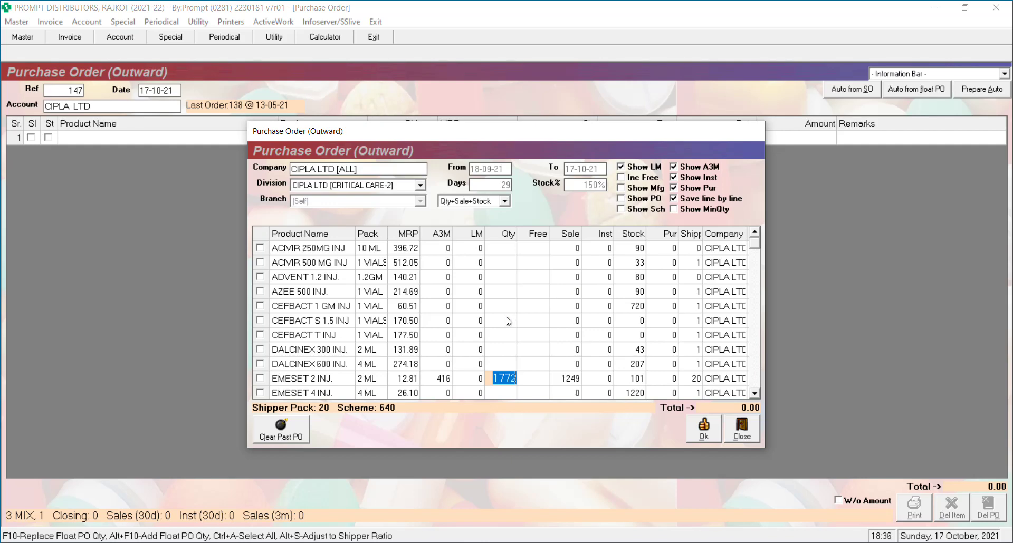
Check the EMESET 2 INJ and FORCAN I.V shipper sizes and request rounding to shipper ratio.
scroll(508, 320, "down", 4)
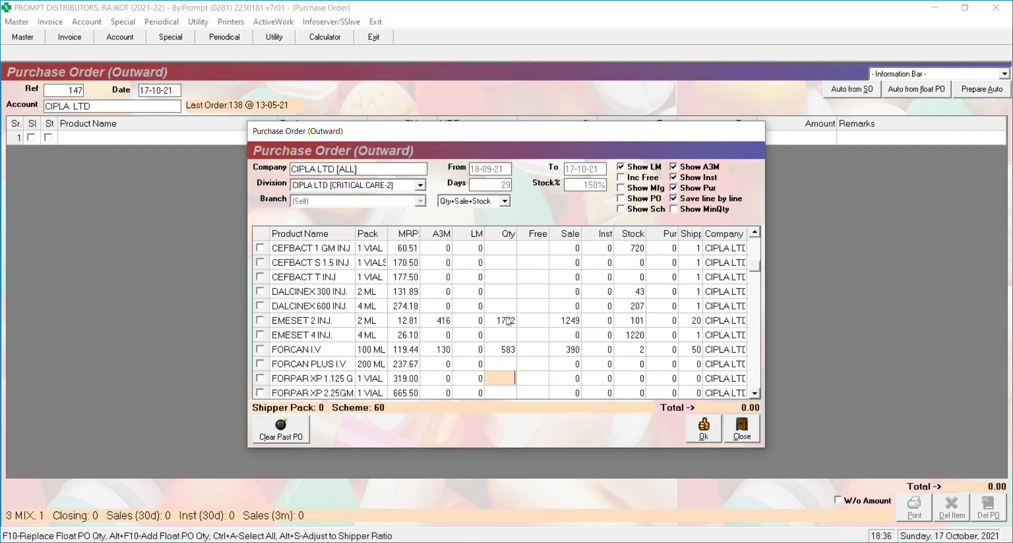
key("Up")
key("Up")
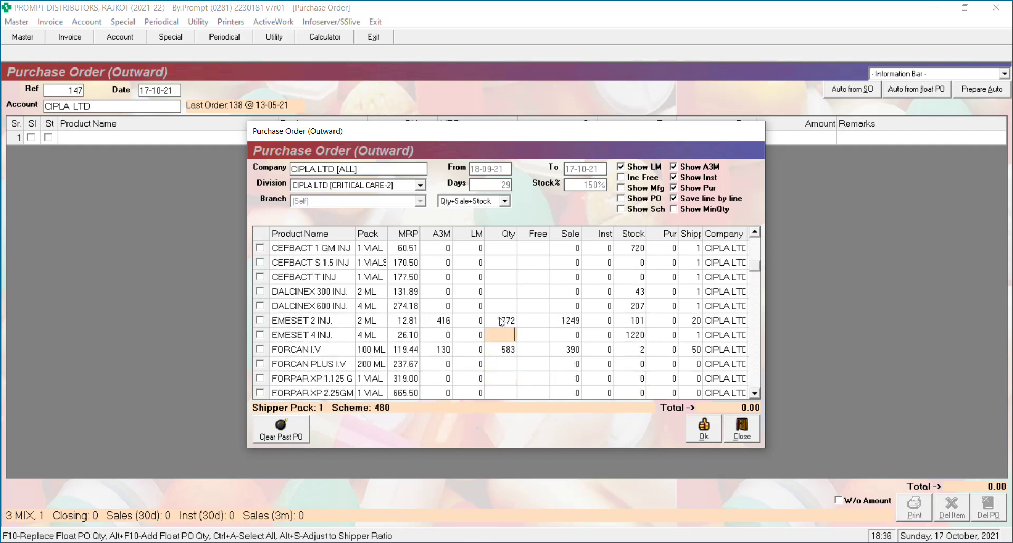
left_click(693, 322)
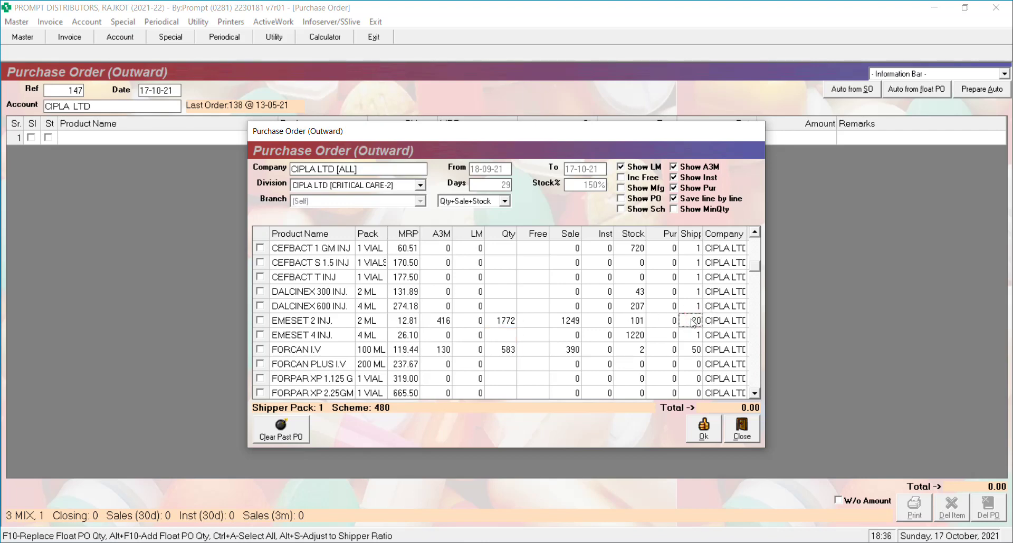
left_click(694, 351)
left_click(516, 364)
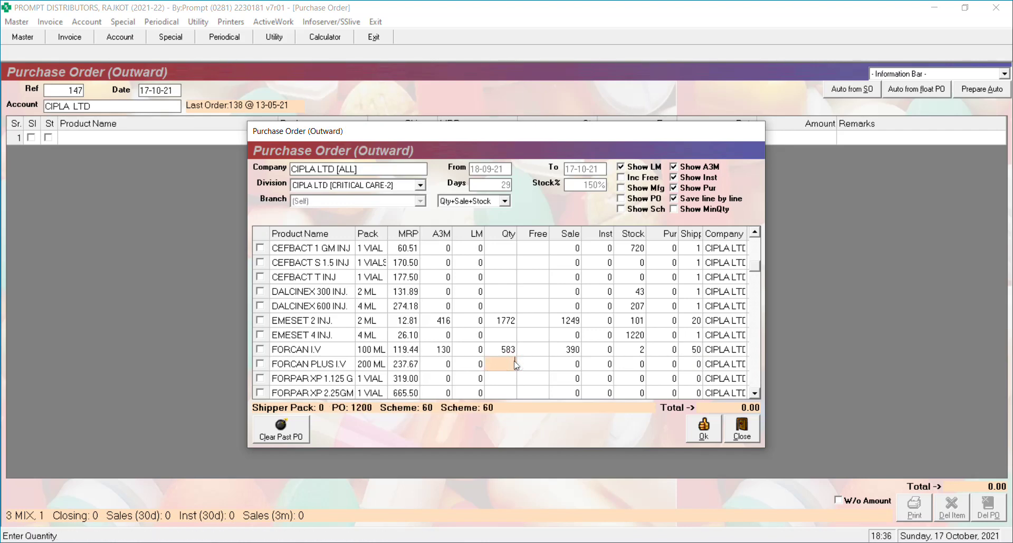
key("Return")
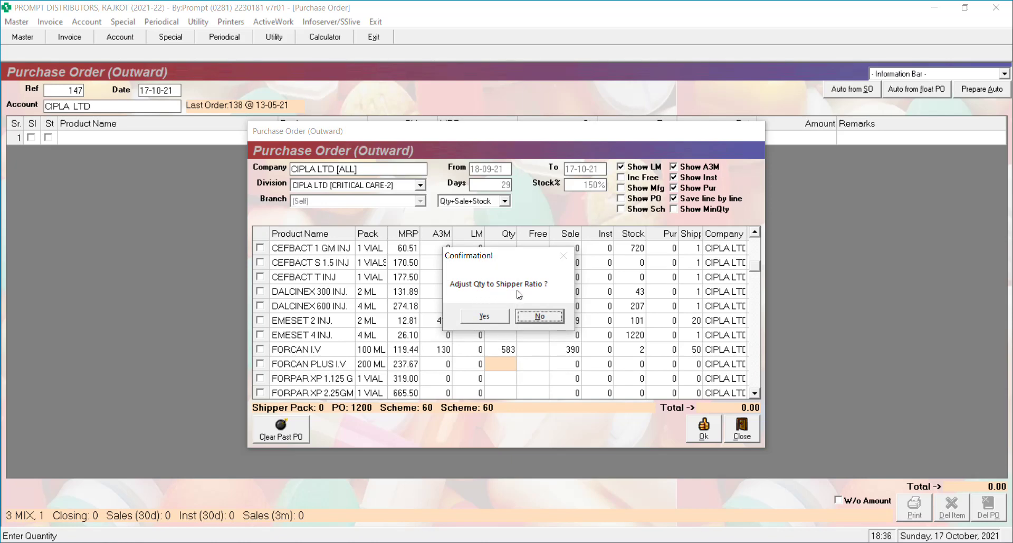
Accept shipper rounding (EMESET 2 INJ. 1780, FORCAN I.V 600) and close the product list.
left_click(484, 317)
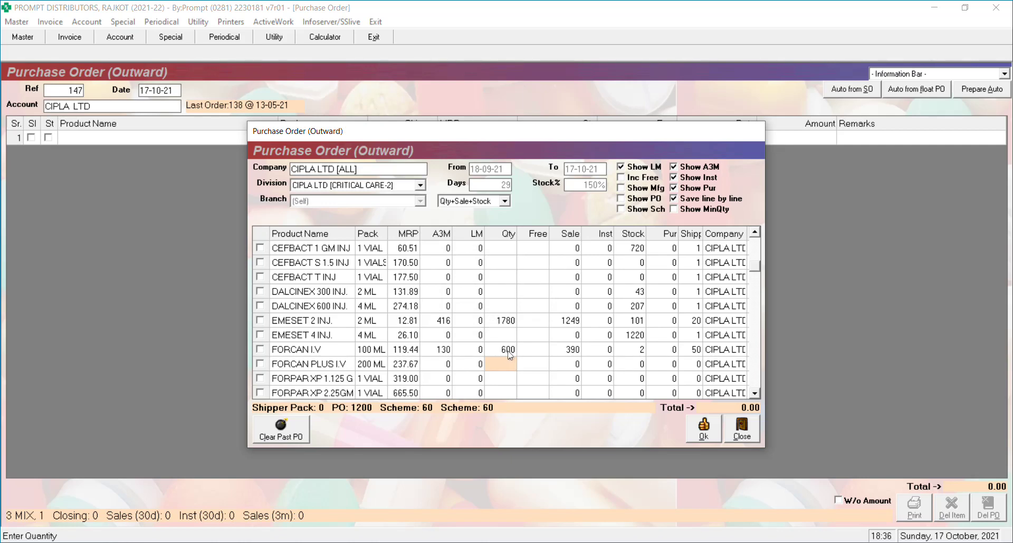
left_click(704, 431)
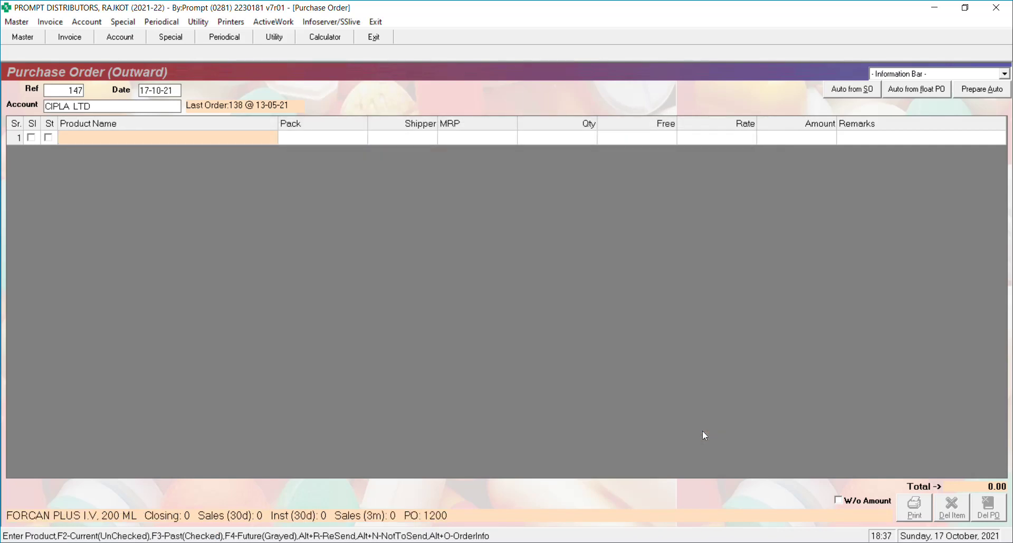
Rerun Prepare Auto for CIPLA LTD [ALL], Critical Care-2, 30 days and 150% stock.
key("alt+a")
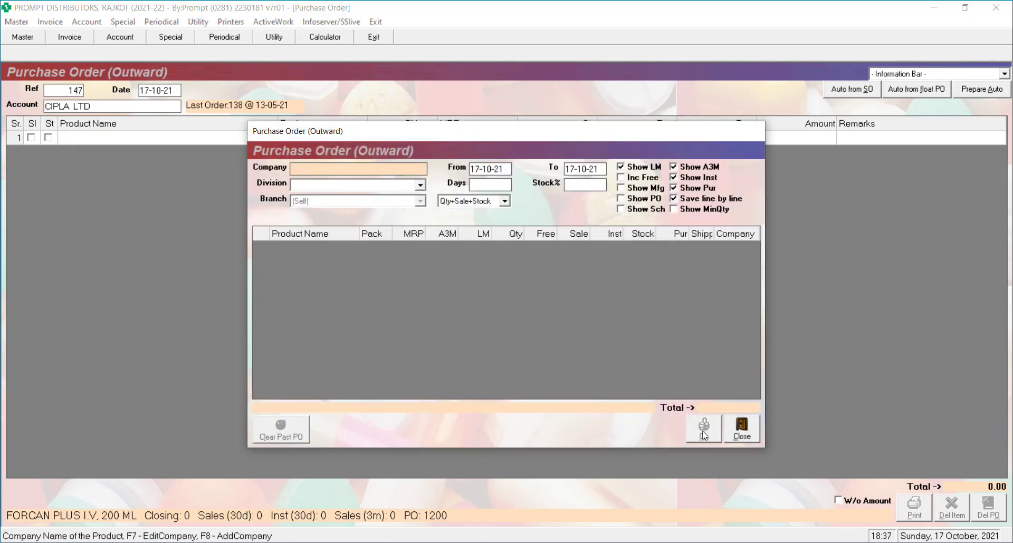
type("cip")
key("Down")
key("Return")
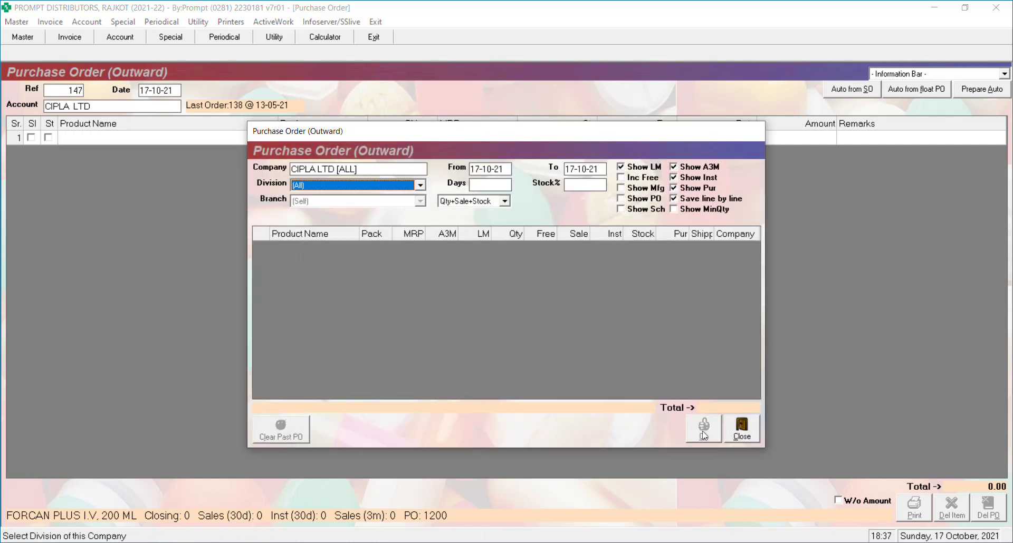
key("Down")
key("Down")
key("Down")
key("Down")
key("Return")
type("30")
key("Return")
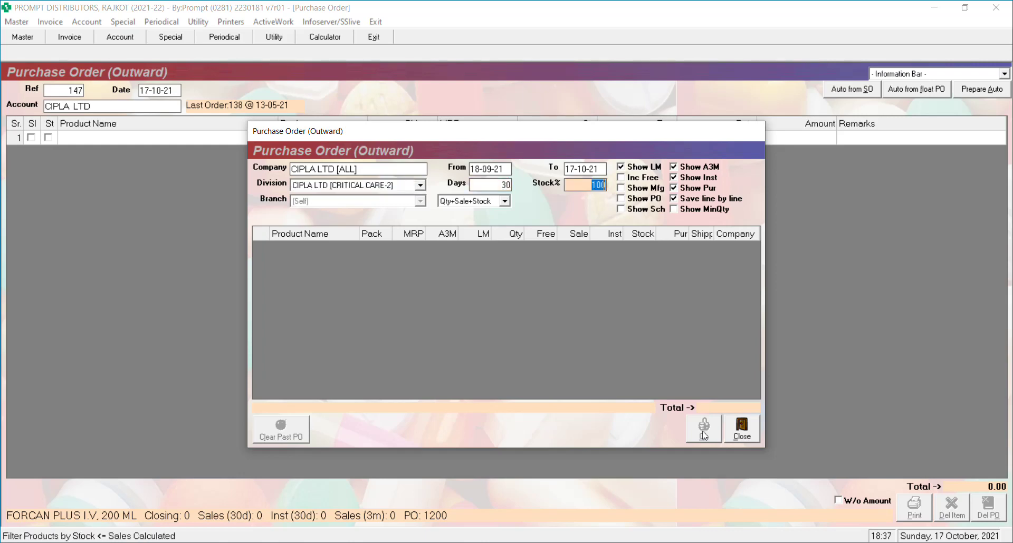
type("150")
key("Return")
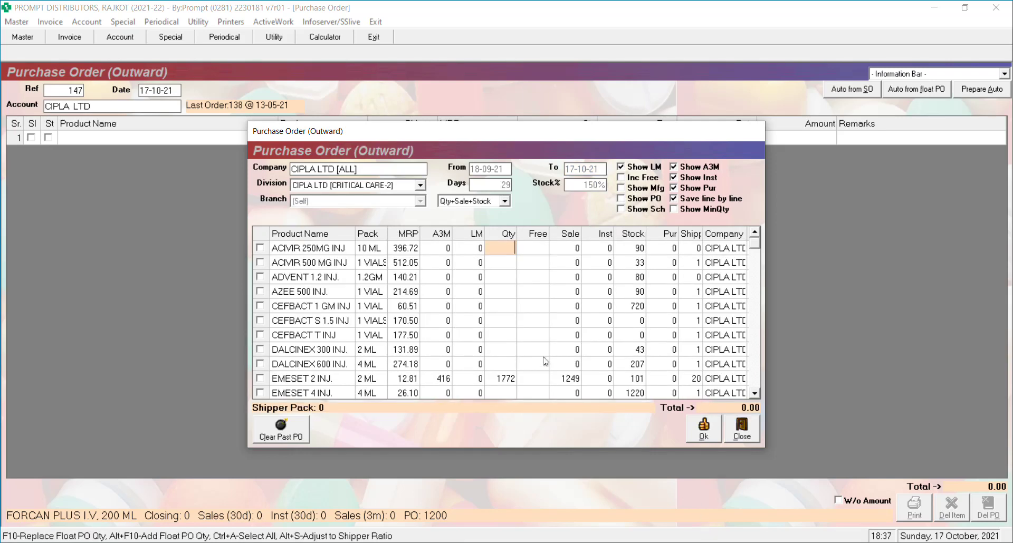
Round the suggested quantities to shipper multiples.
key("Down")
key("Down")
key("Down")
key("Down")
key("Down")
key("Down")
key("Down")
key("Down")
key("Down")
key("Down")
key("Down")
key("Down")
key("Down")
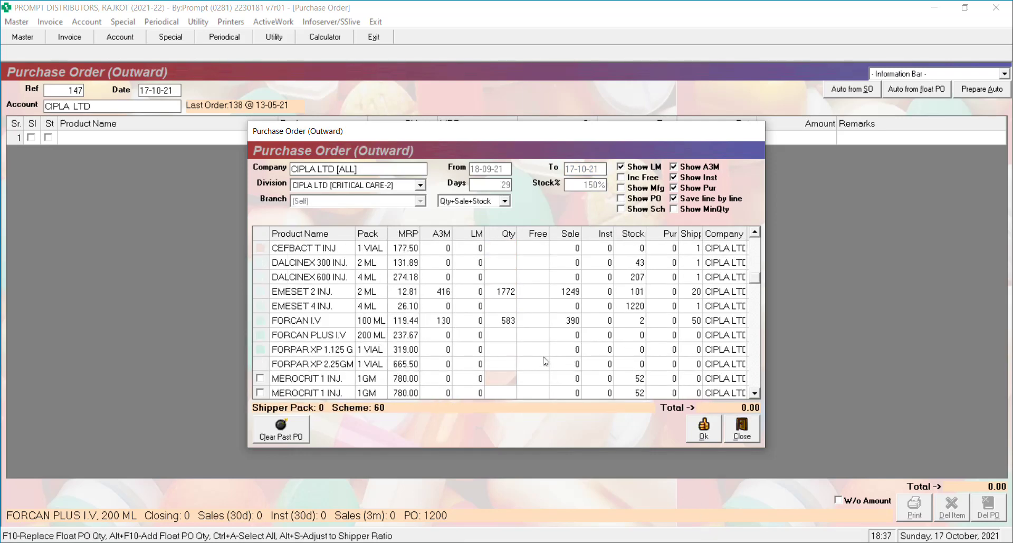
key("Up")
key("Up")
key("Up")
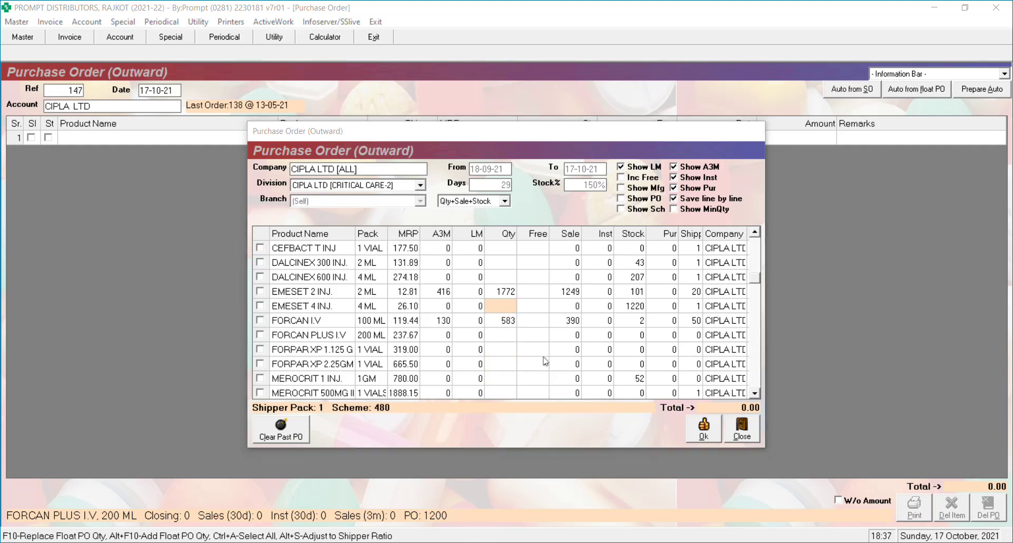
key("alt+s")
key("Return")
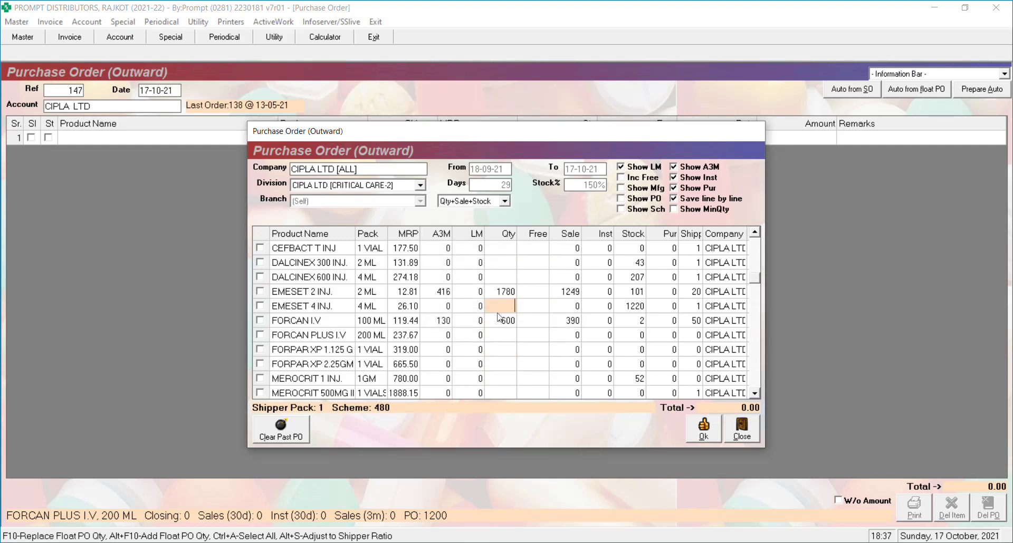
Add EMESET 2 INJ. at 1780 and FORCAN I.V at 600 to purchase order 147.
left_click(491, 292)
key("Return")
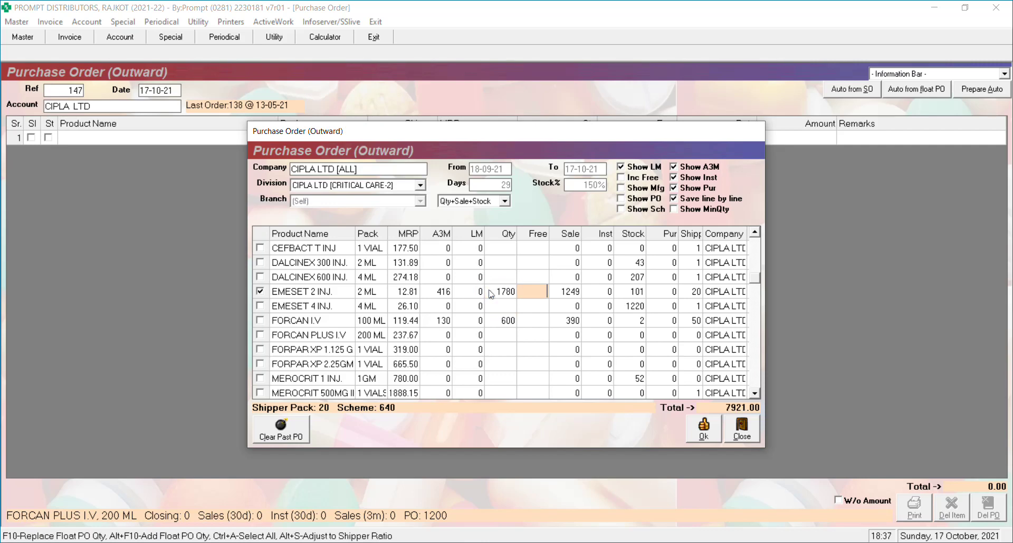
key("Return")
key("Return")
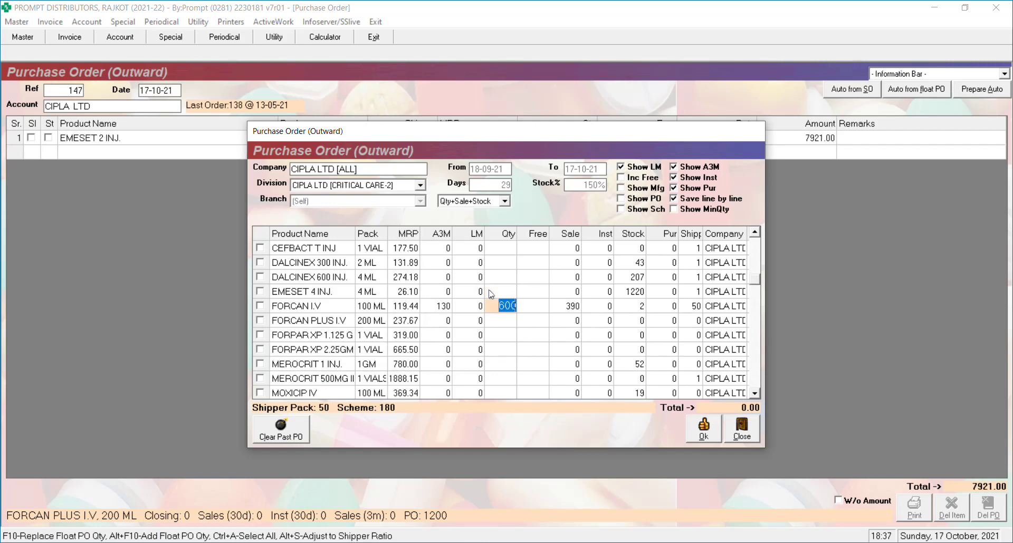
key("Return")
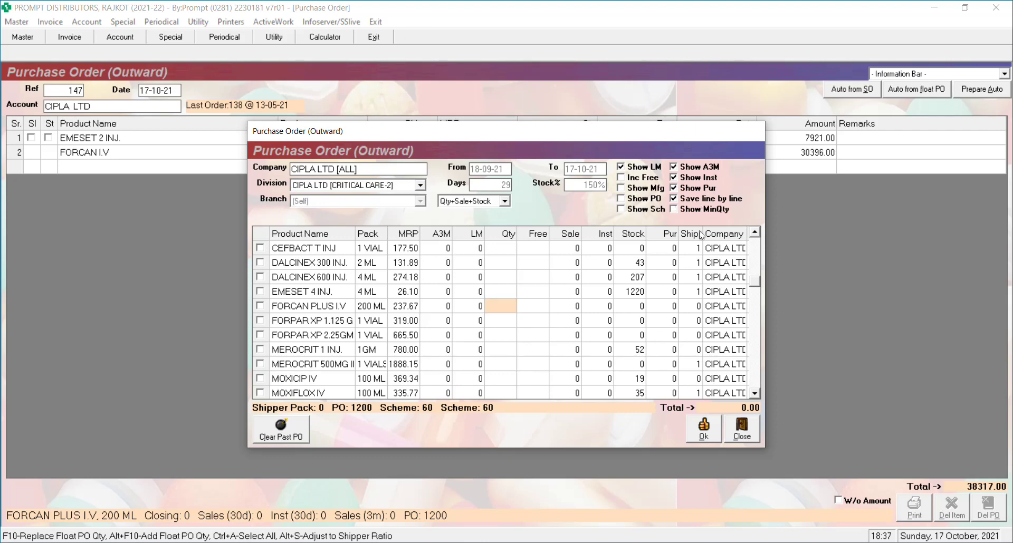
left_click(705, 426)
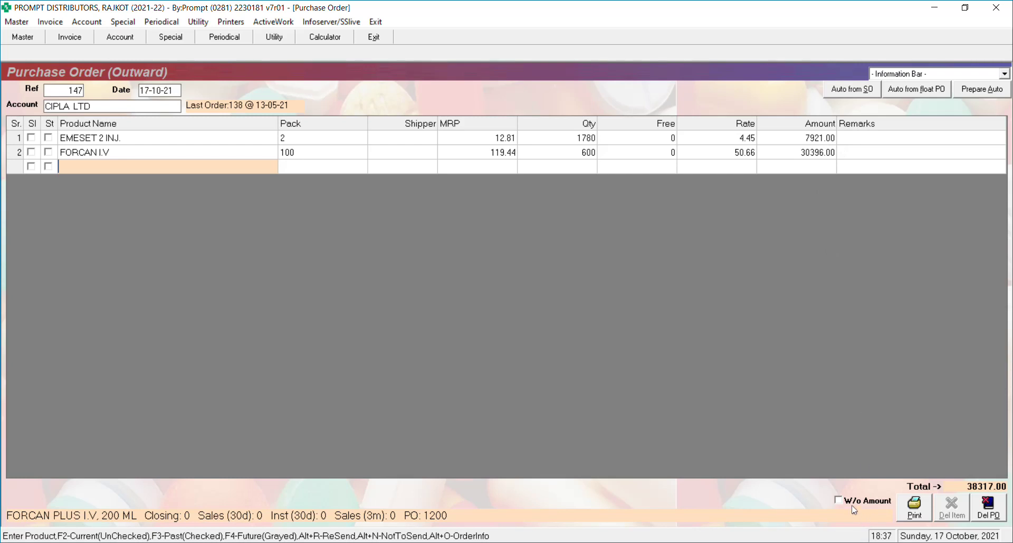
Print-preview order 147 (total 38317.00) in PDF format, then close to blank order 148.
left_click(916, 515)
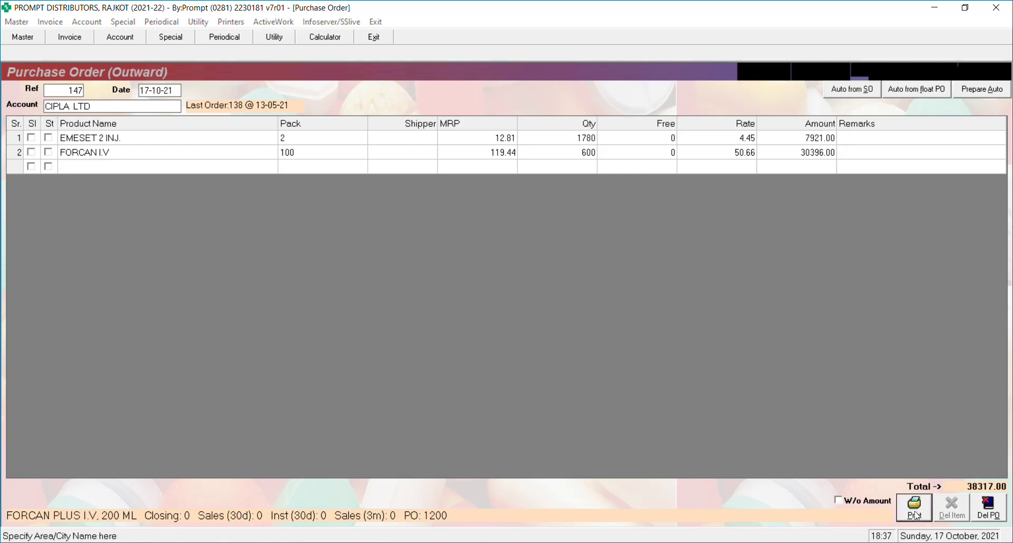
key("Return")
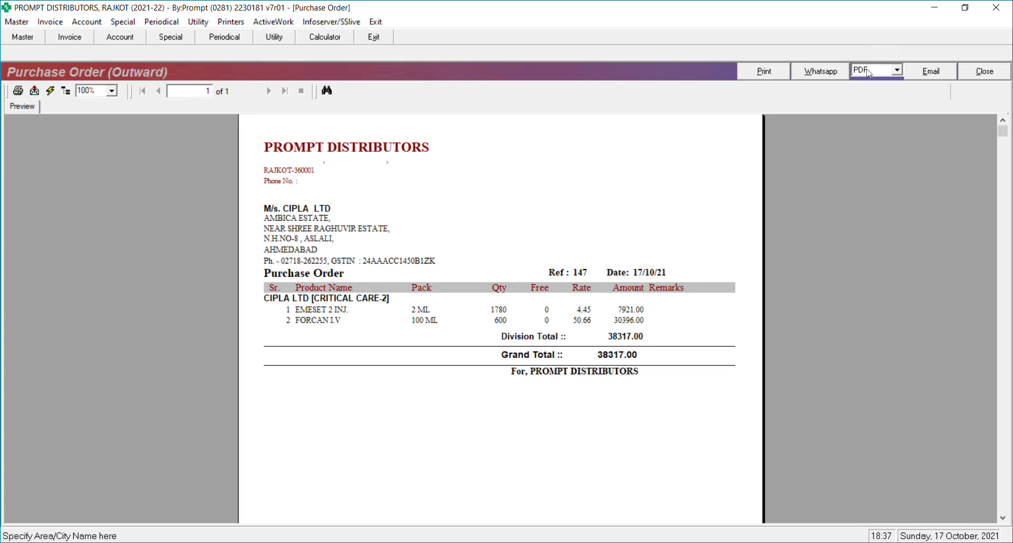
left_click(868, 73)
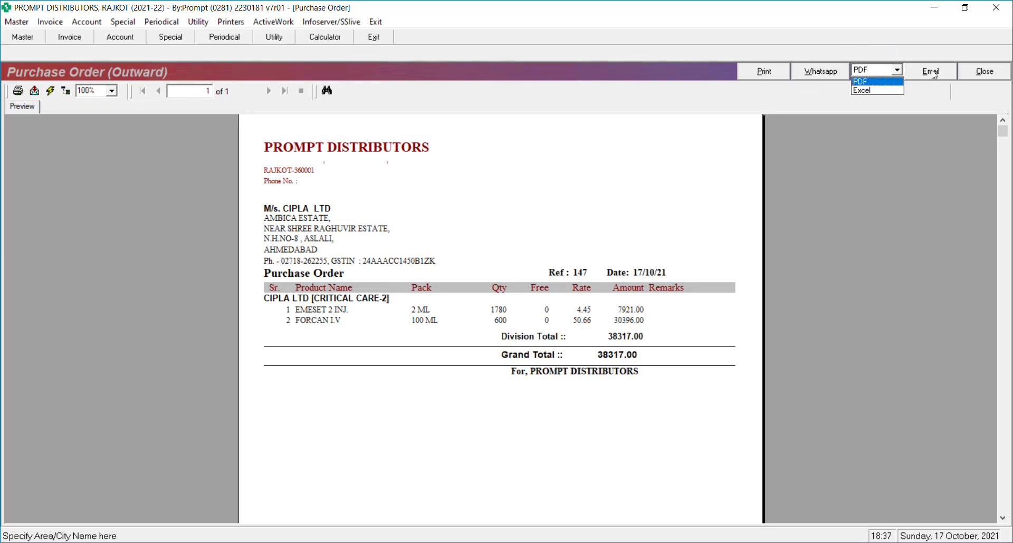
left_click(881, 74)
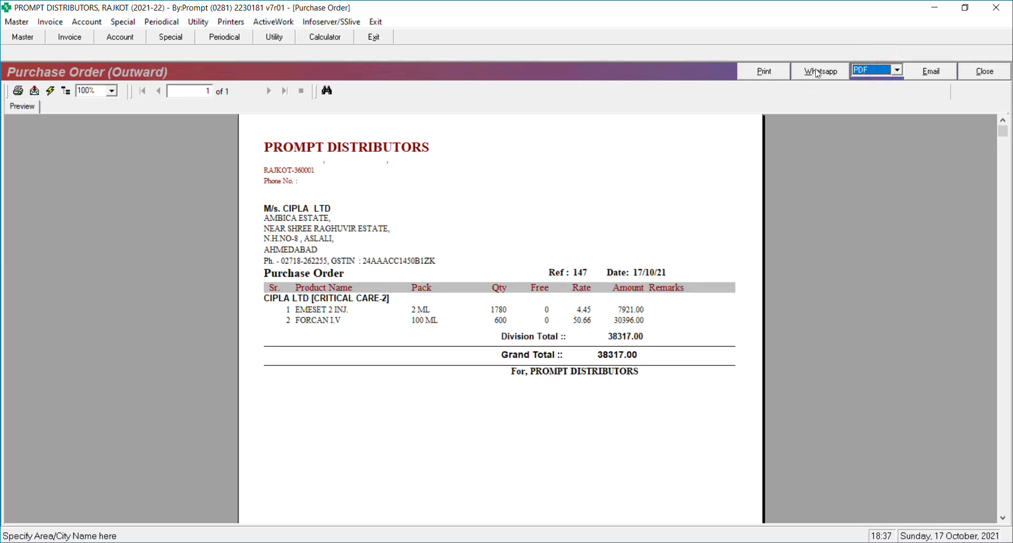
left_click(983, 73)
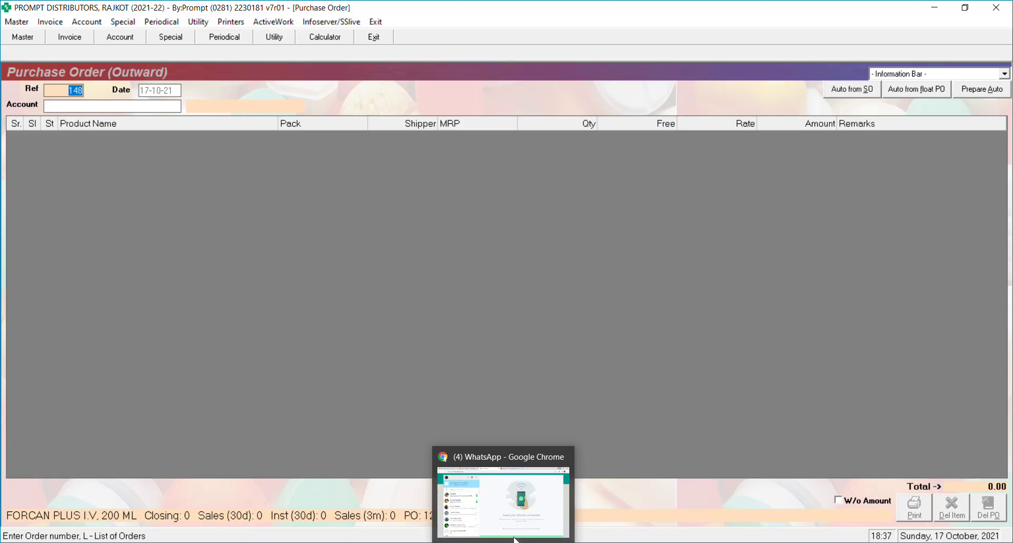
left_click(516, 539)
left_click(79, 242)
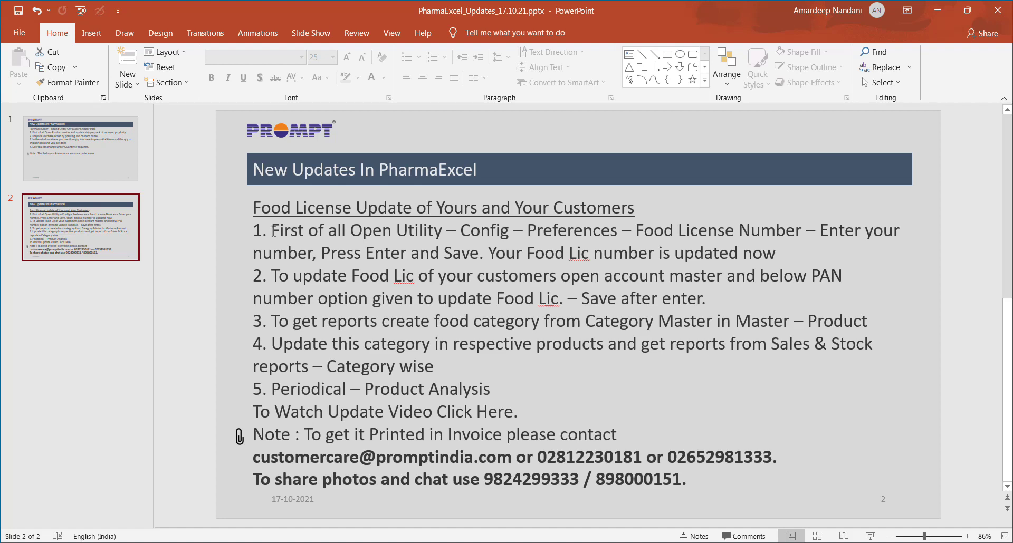
key("alt+Tab")
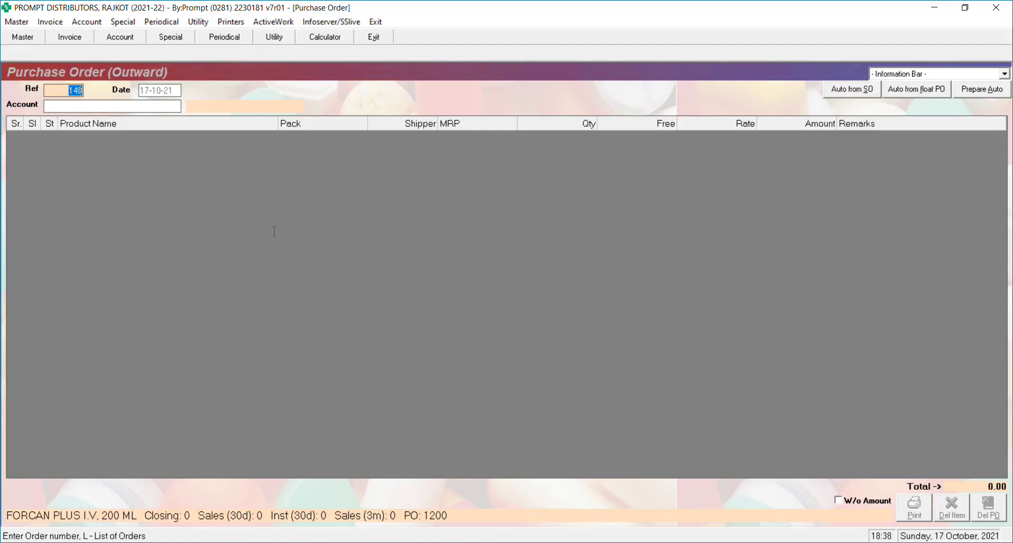
key("alt+u")
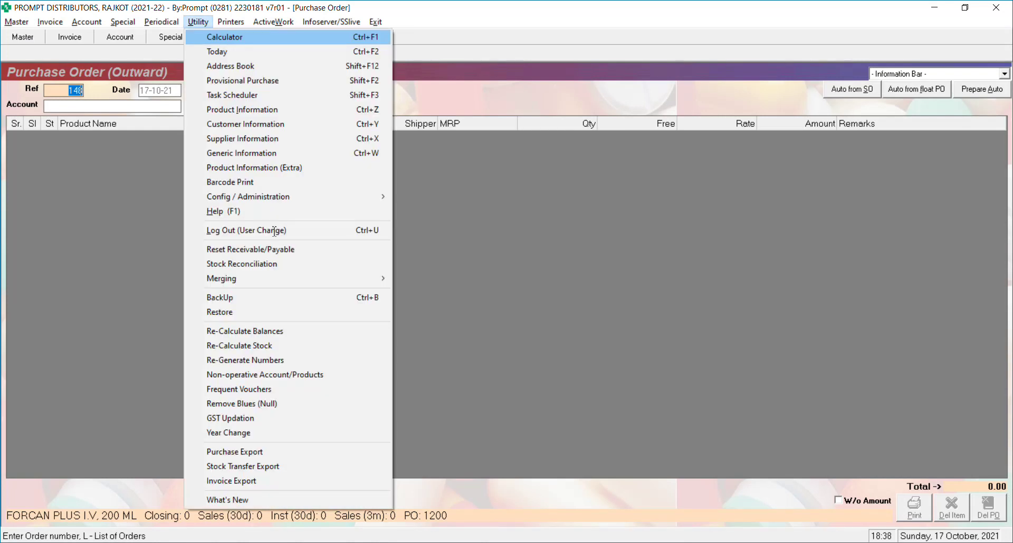
key("Down")
key("Down")
key("Down")
key("Down")
key("Down")
key("Down")
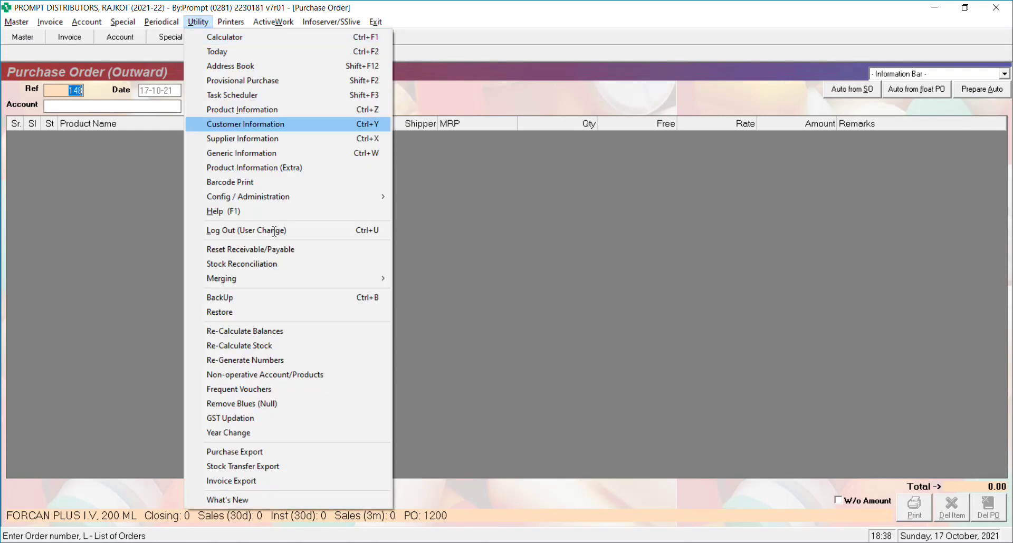
key("Down")
key("Down")
key("Down")
key("Down")
key("Down")
key("Right")
key("Return")
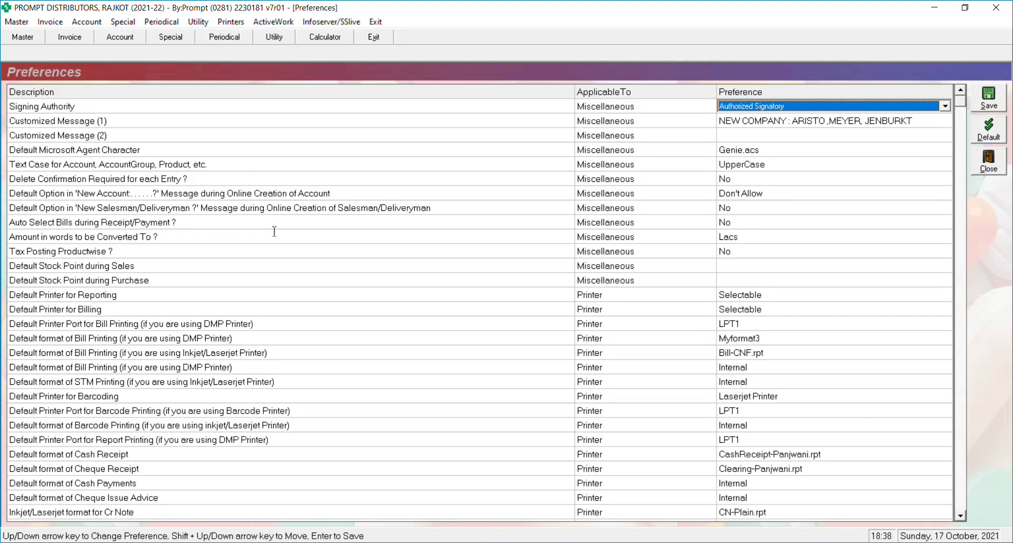
left_click(584, 483)
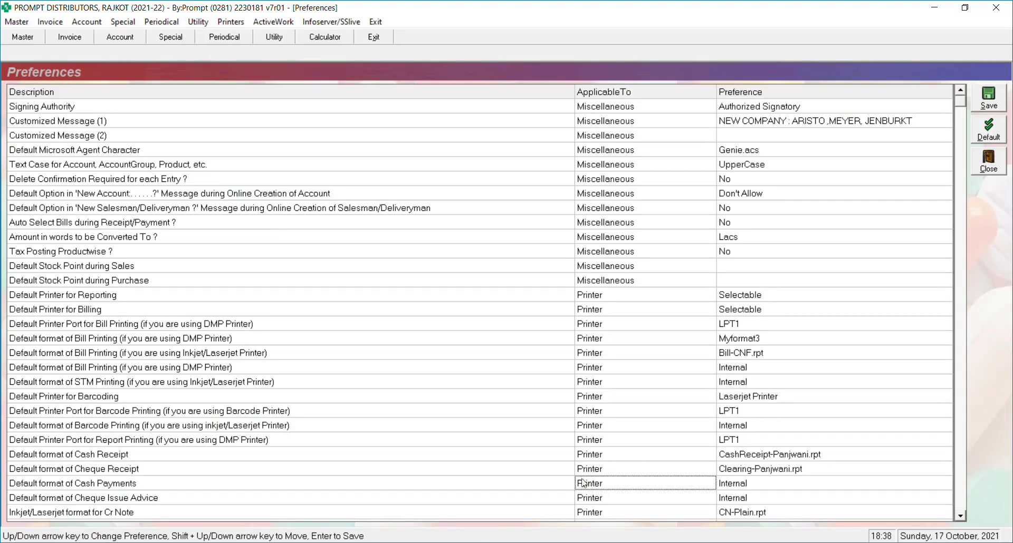
key("Down")
key("Down")
key("Down")
key("Down")
key("Down")
key("Down")
key("Down")
key("Down")
key("Down")
key("Down")
key("Down")
key("Down")
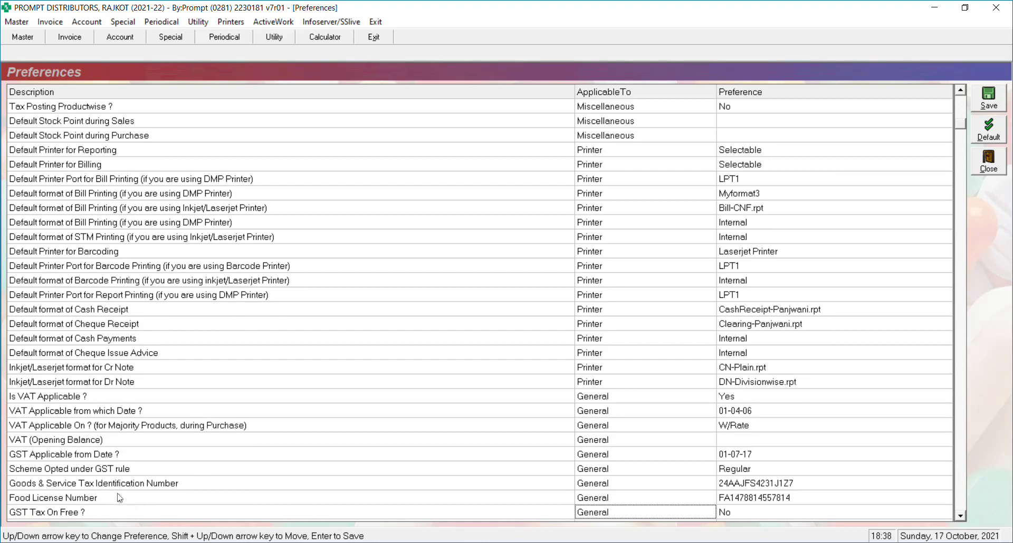
left_click(80, 499)
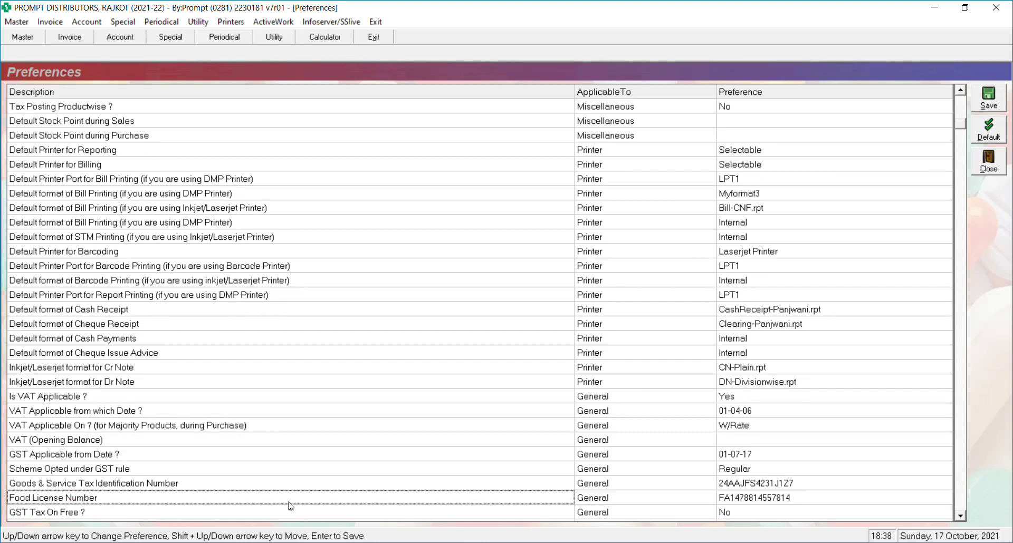
left_click(588, 502)
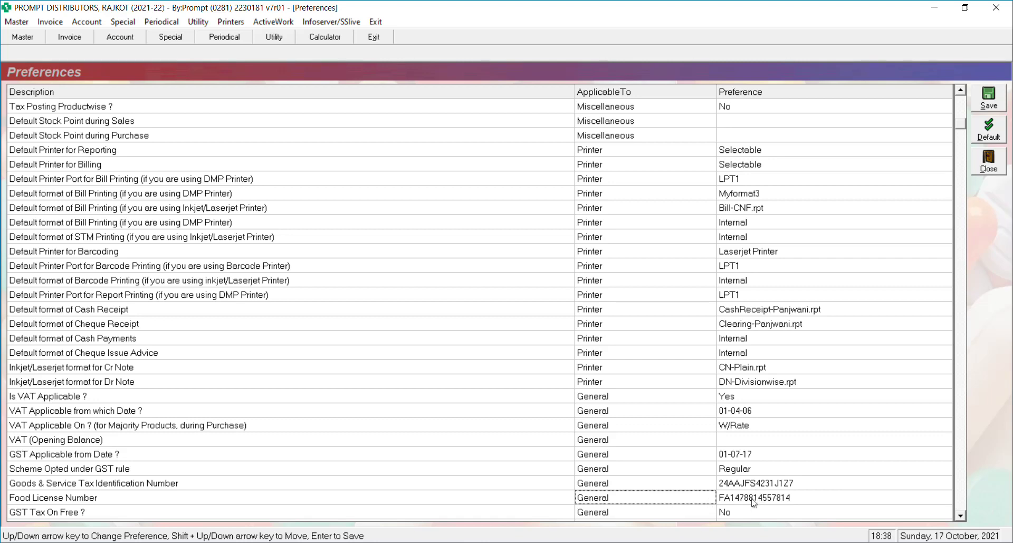
left_click(753, 502)
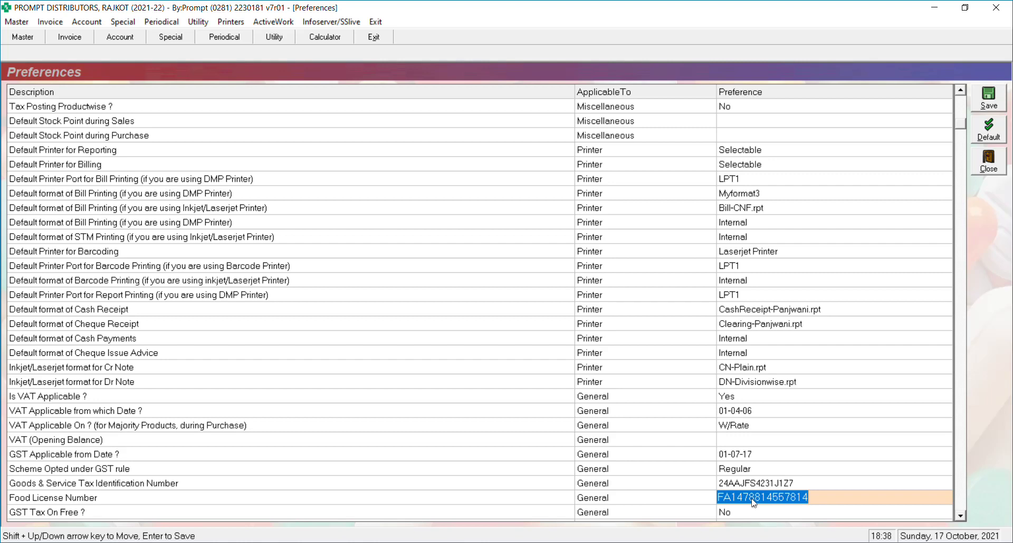
key("Return")
key("Escape")
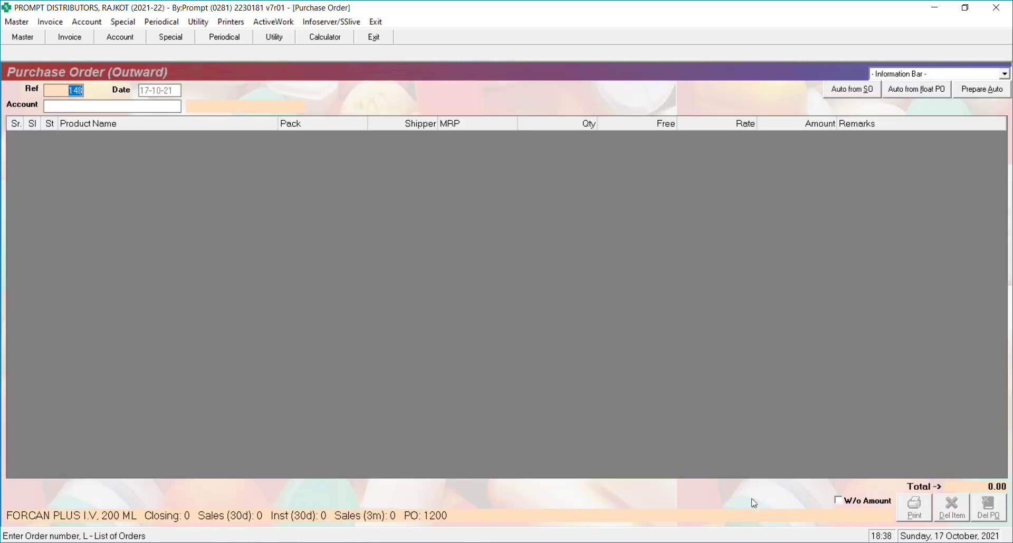
Close the purchase order and load the GOVERDHAN MEDI AND PROV COSMET account in Account Master.
key("Escape")
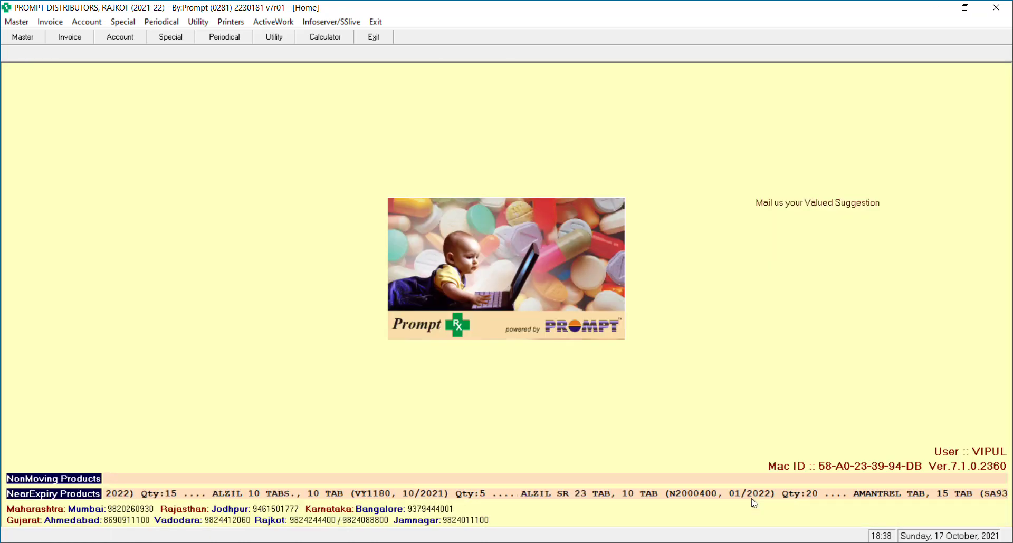
key("F2")
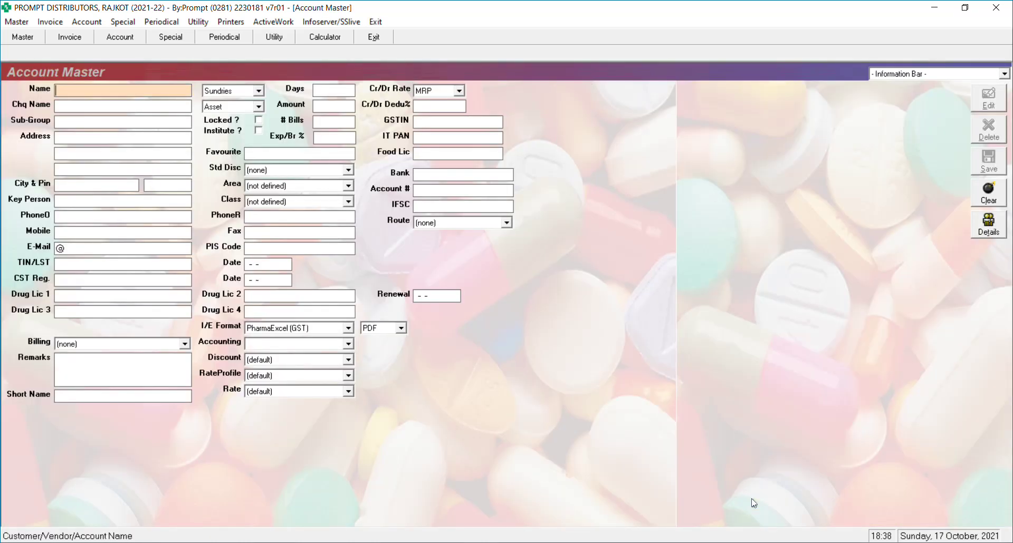
type("goverdh")
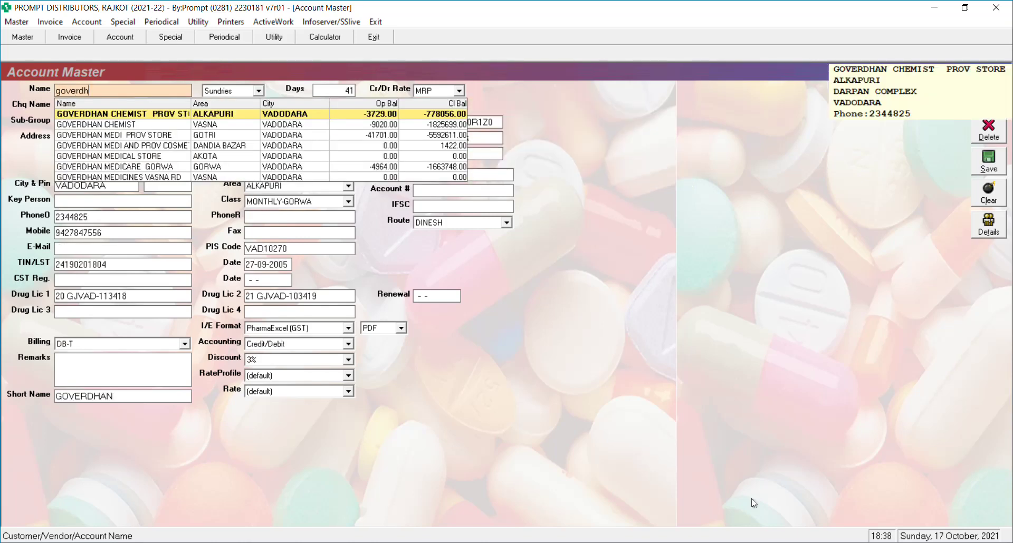
key("Down")
key("Down")
key("Down")
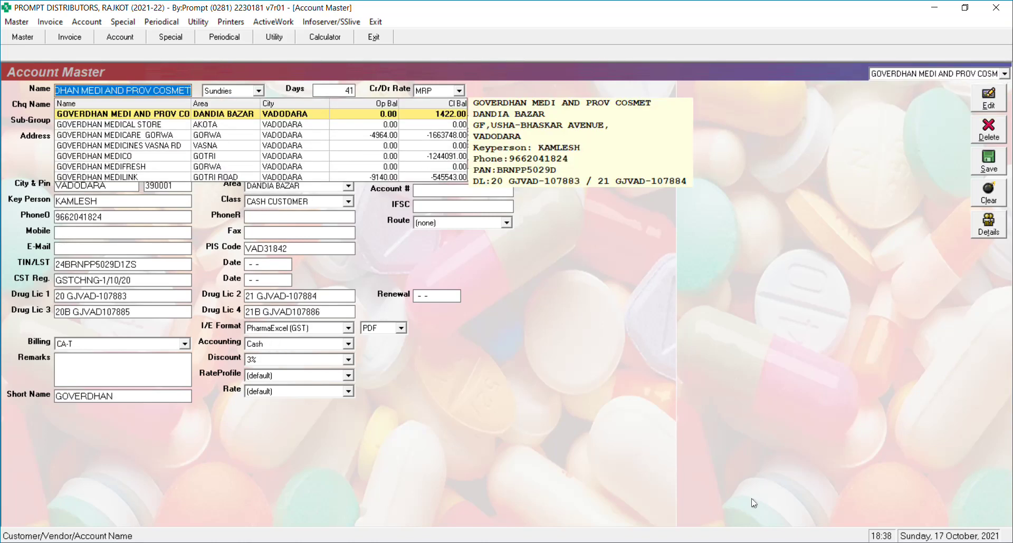
key("Return")
key("Return")
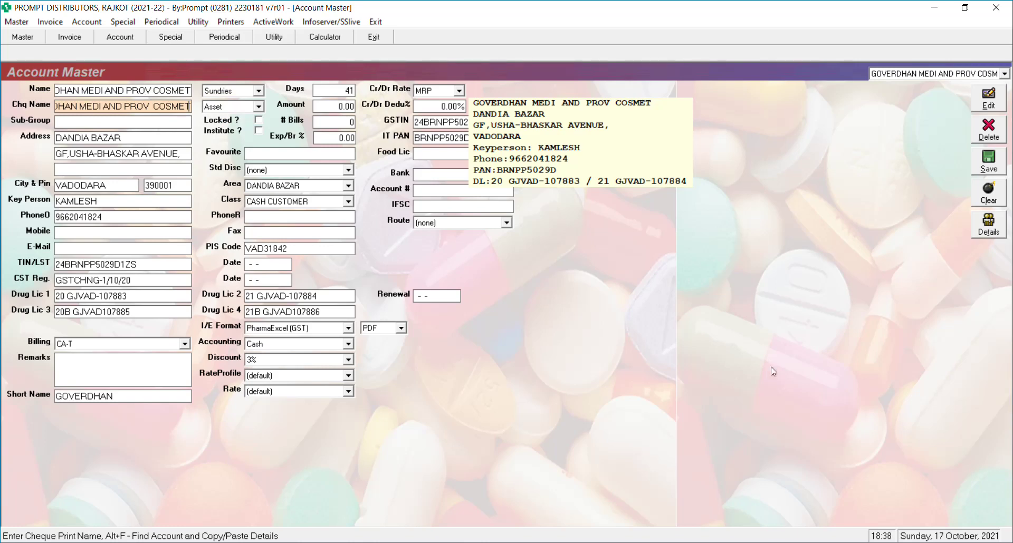
Enter the account's food licence number, save, and decline sending the WhatsApp product list.
left_click(430, 154)
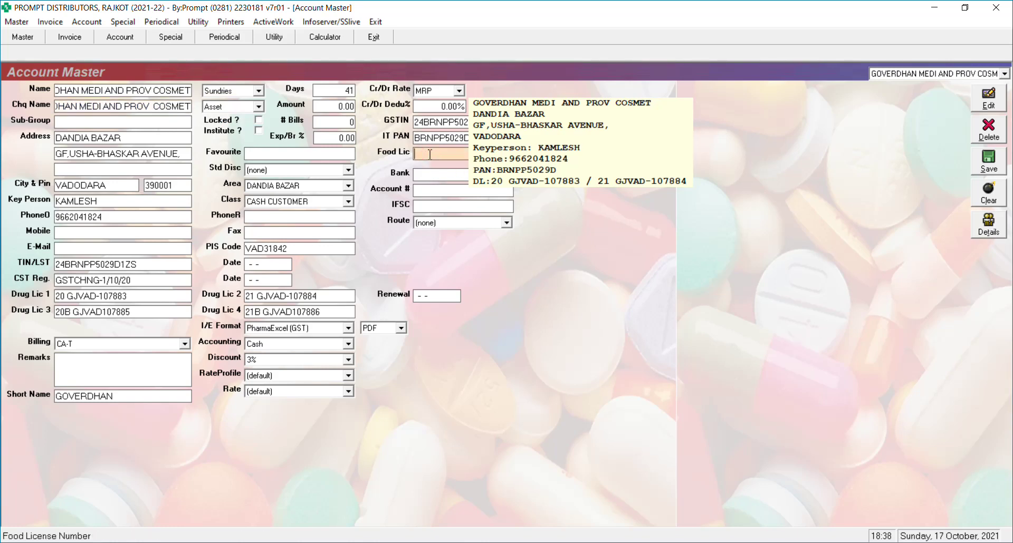
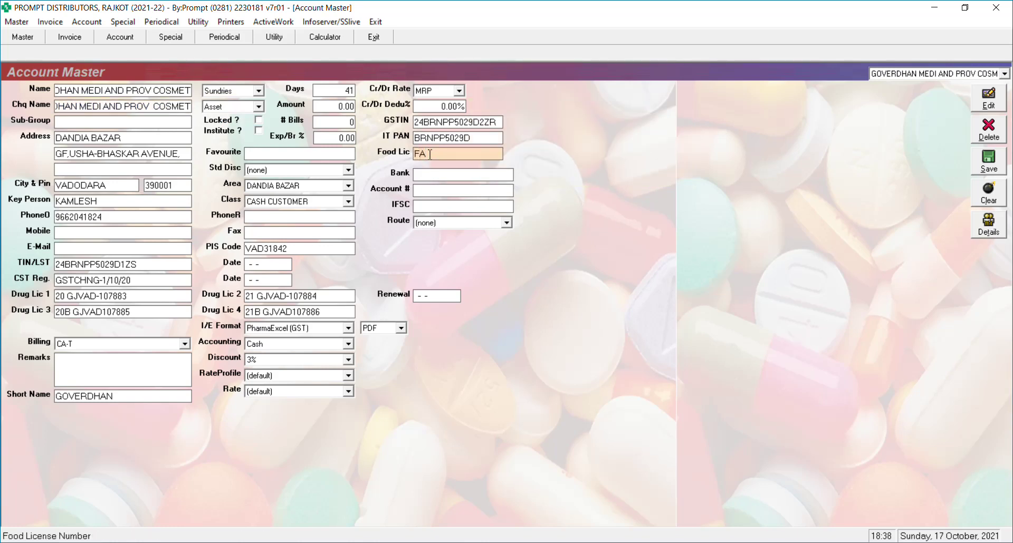
key("Return")
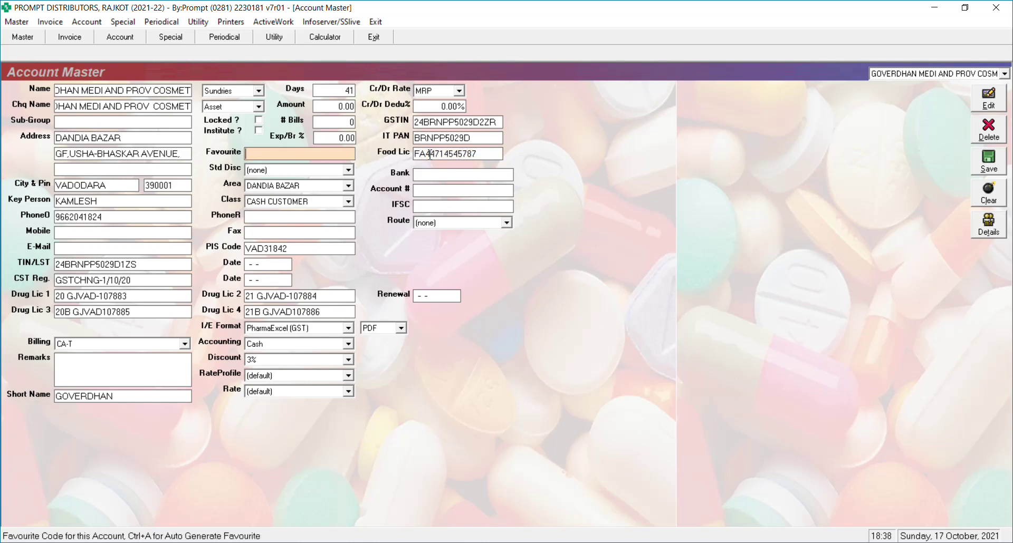
key("alt+s")
key("Right")
key("Return")
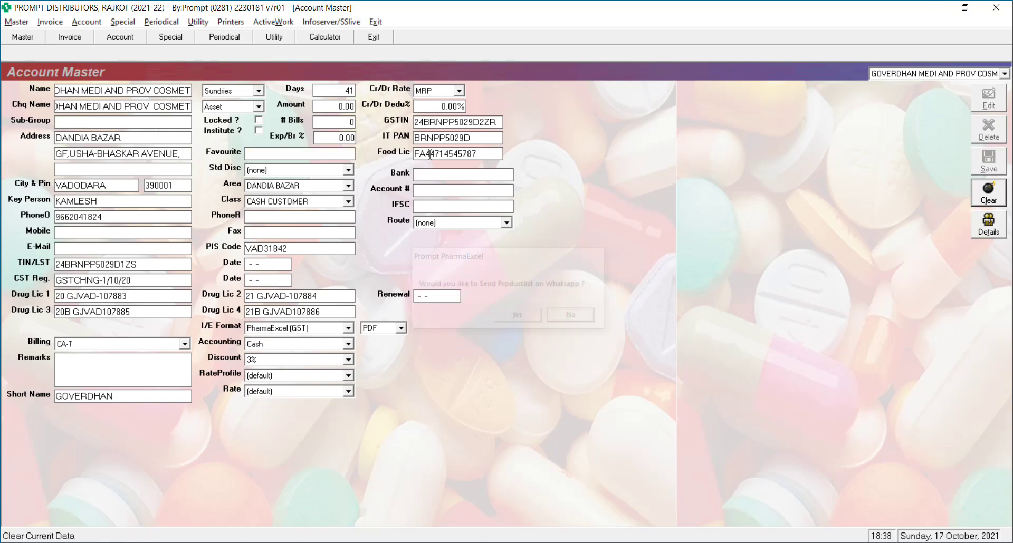
Close Account Master, review the PowerPoint update slide, then return to the Prompt RX home screen.
key("Escape")
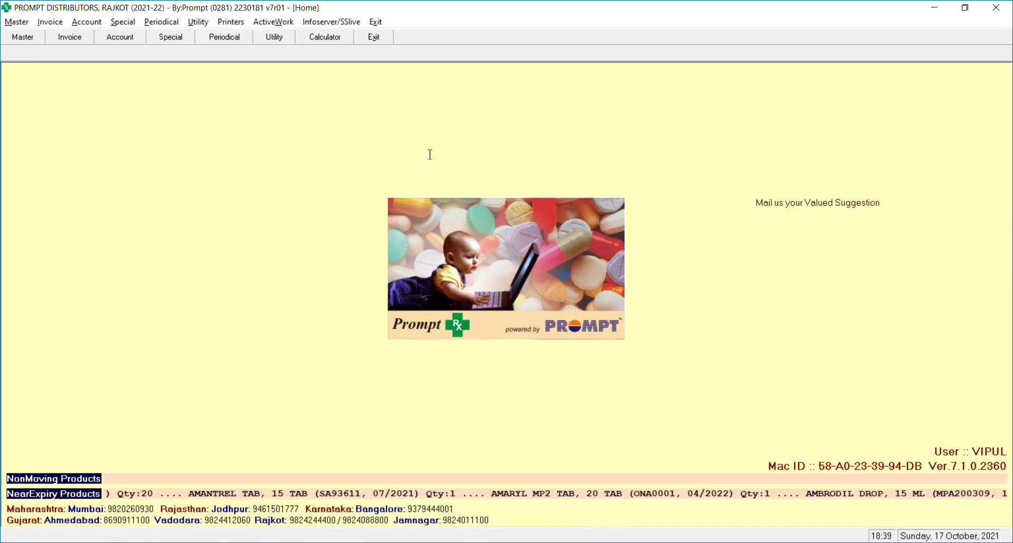
left_click(467, 531)
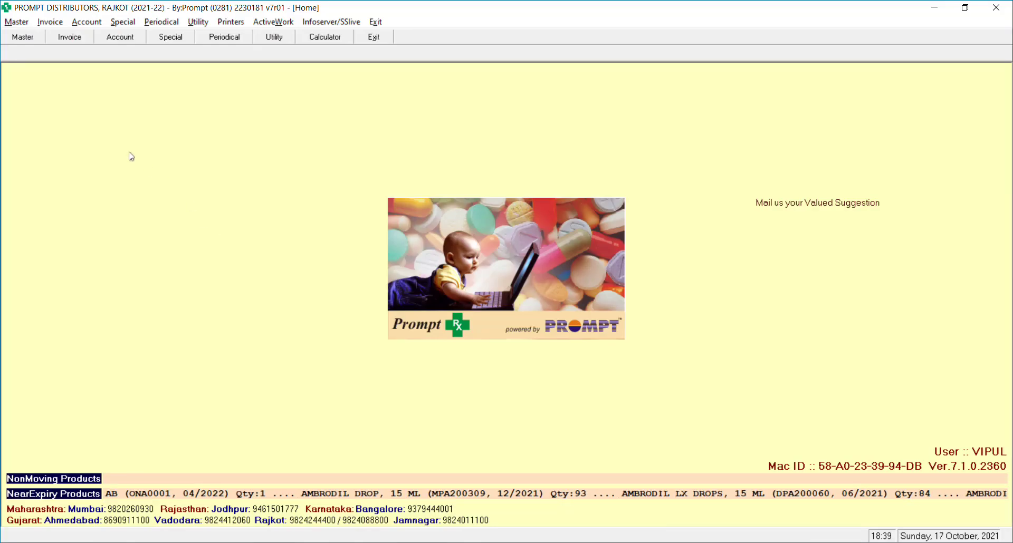
left_click(11, 23)
Open Category Master and load the existing FOOD category.
mouse_move(61, 52)
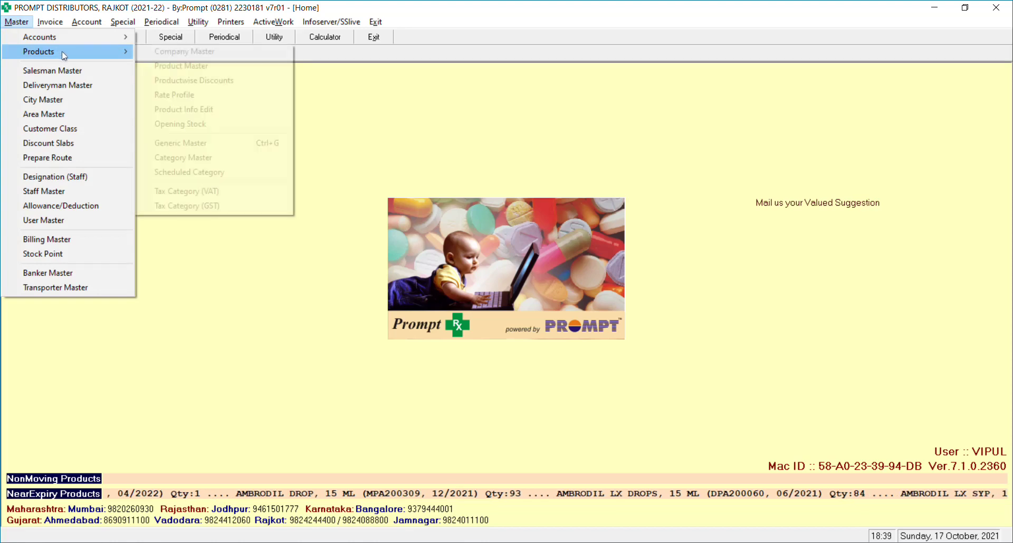
left_click(175, 159)
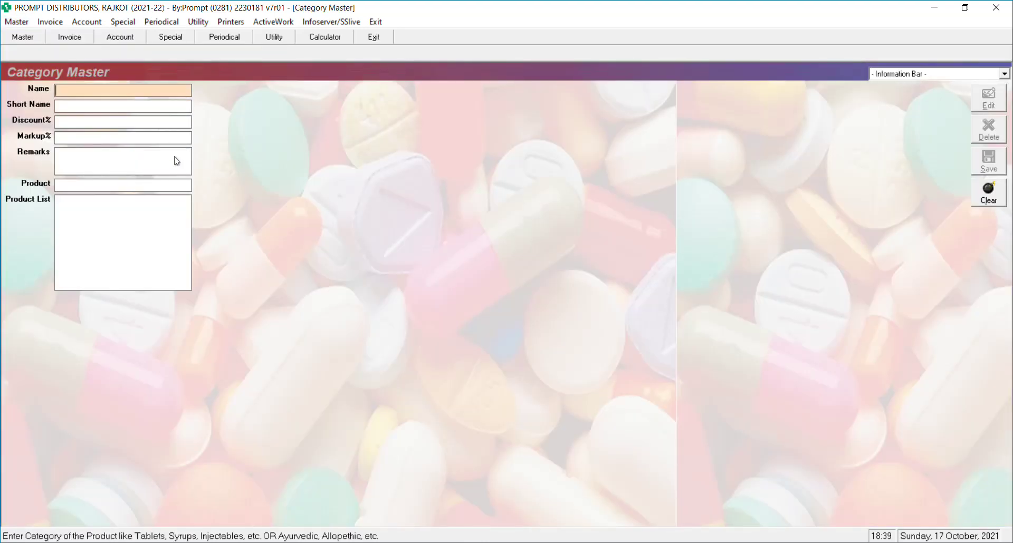
type("FOOD")
key("Return")
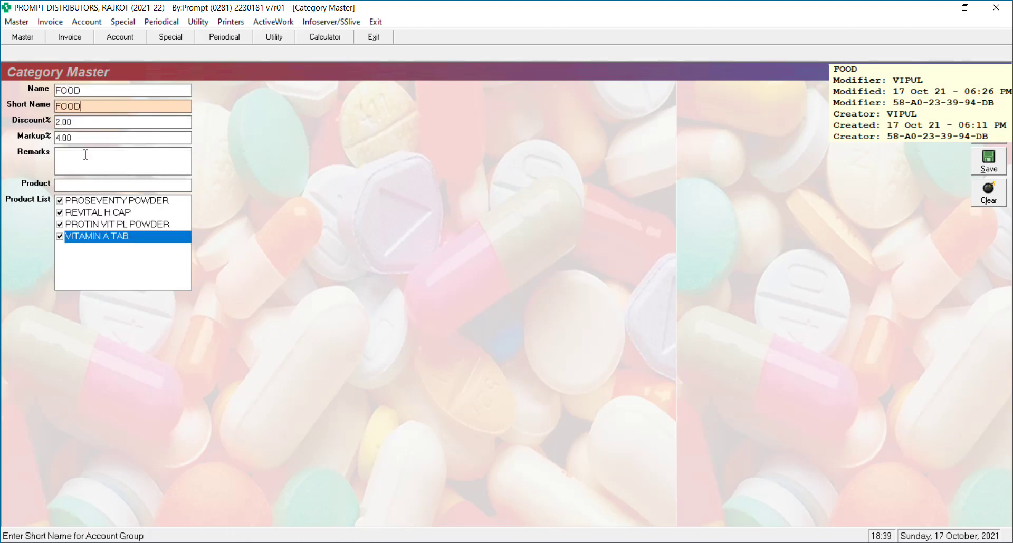
Browse the product list, clear the stray search letter, then save FOOD with Alt+S and close the form.
left_click(64, 184)
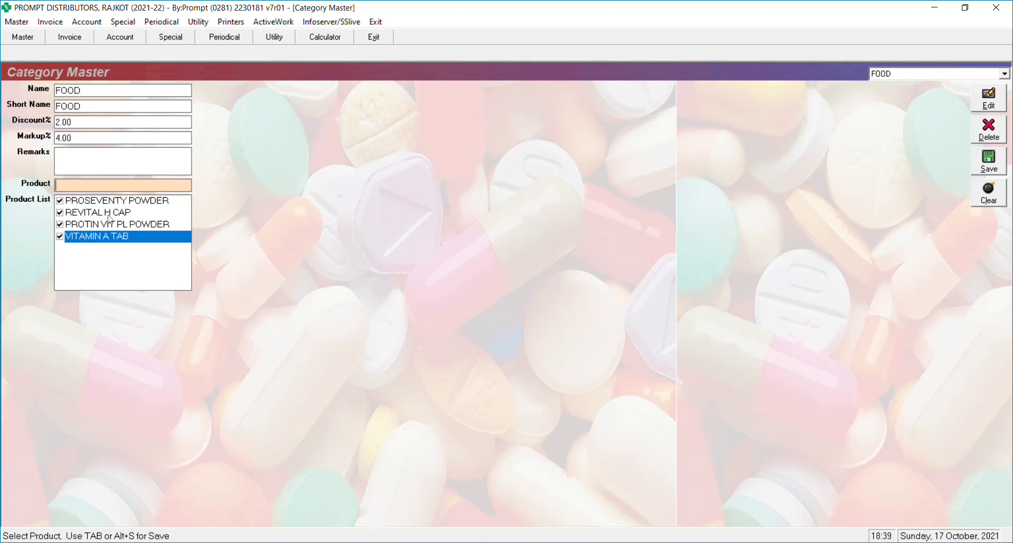
type("A")
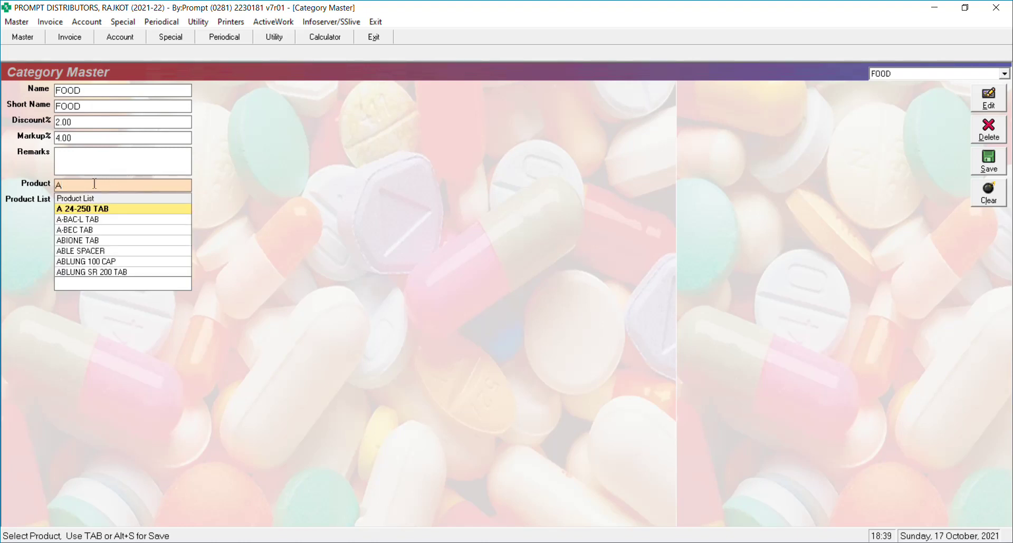
key("Down")
key("Down")
key("Down")
key("Down")
key("Down")
key("Down")
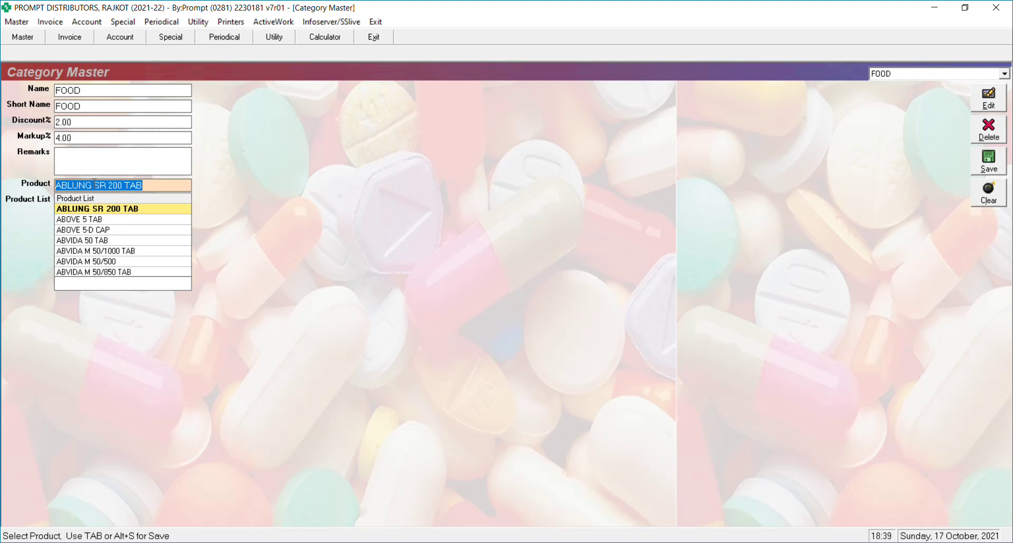
key("Down")
key("Down")
key("Down")
key("Down")
key("Down")
key("Down")
key("Down")
key("Down")
key("Down")
key("Down")
key("Down")
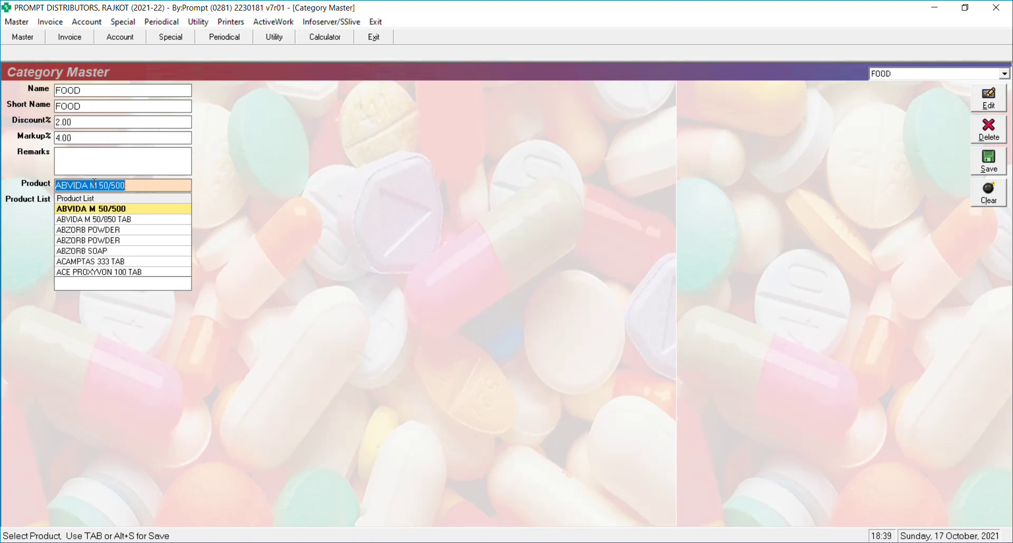
key("Down")
key("Down")
key("Down")
key("Down")
key("Down")
key("Down")
key("Down")
key("Down")
key("Down")
key("Down")
key("Down")
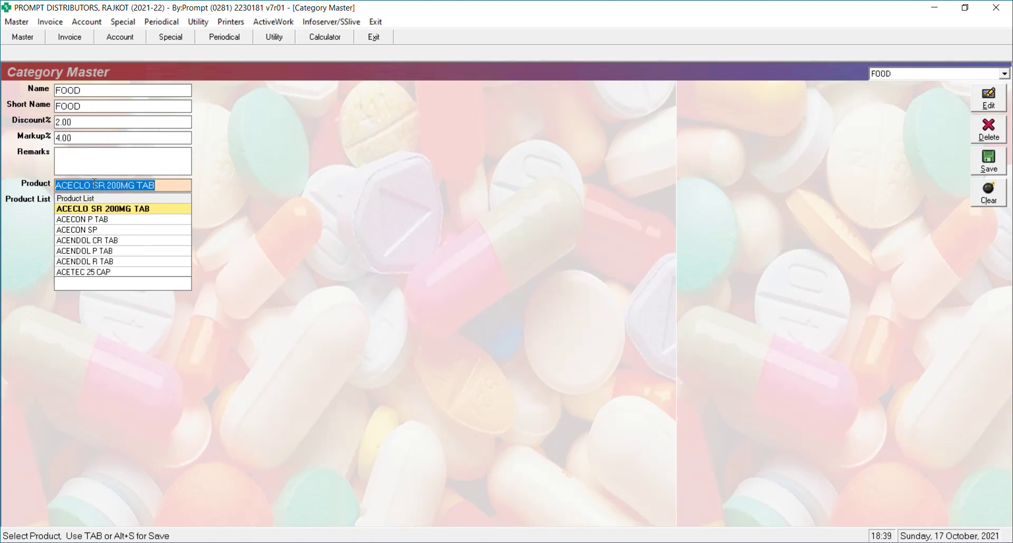
type("V")
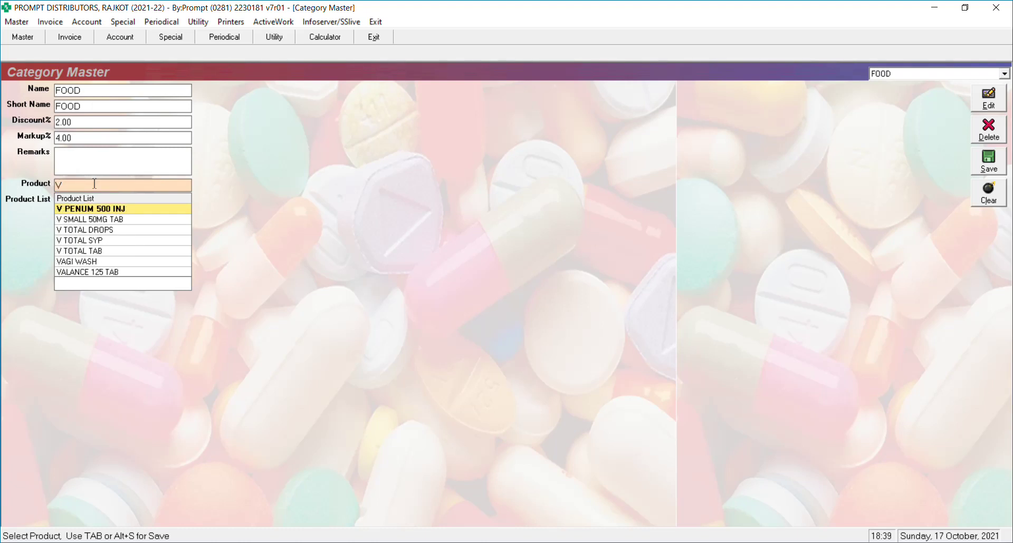
key("BackSpace")
left_click(128, 152)
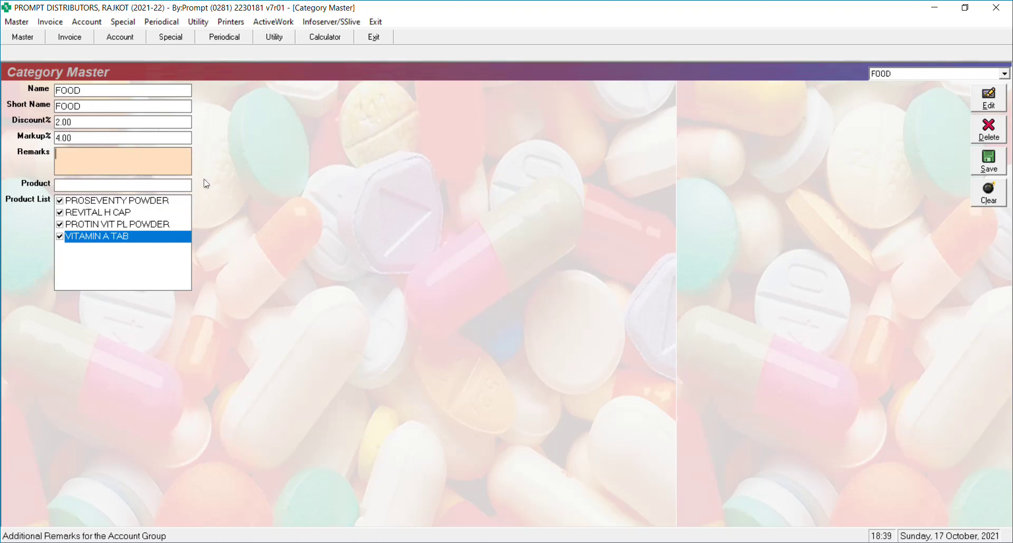
key("alt+s")
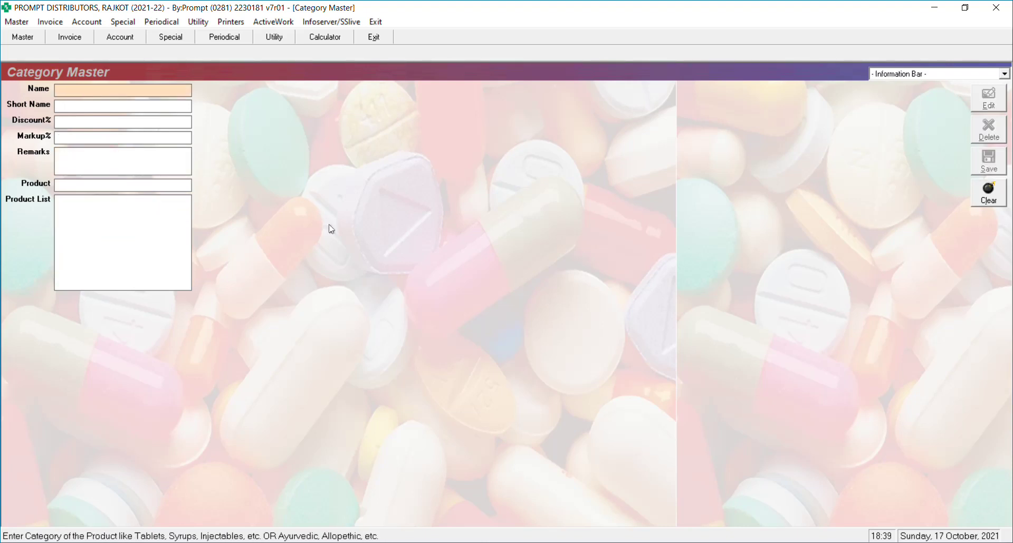
key("Escape")
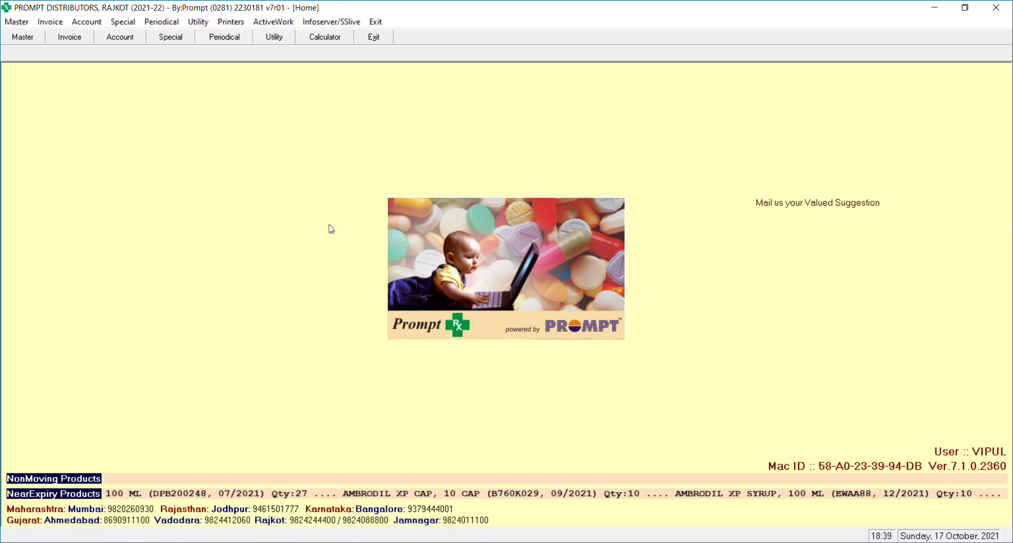
left_click(126, 22)
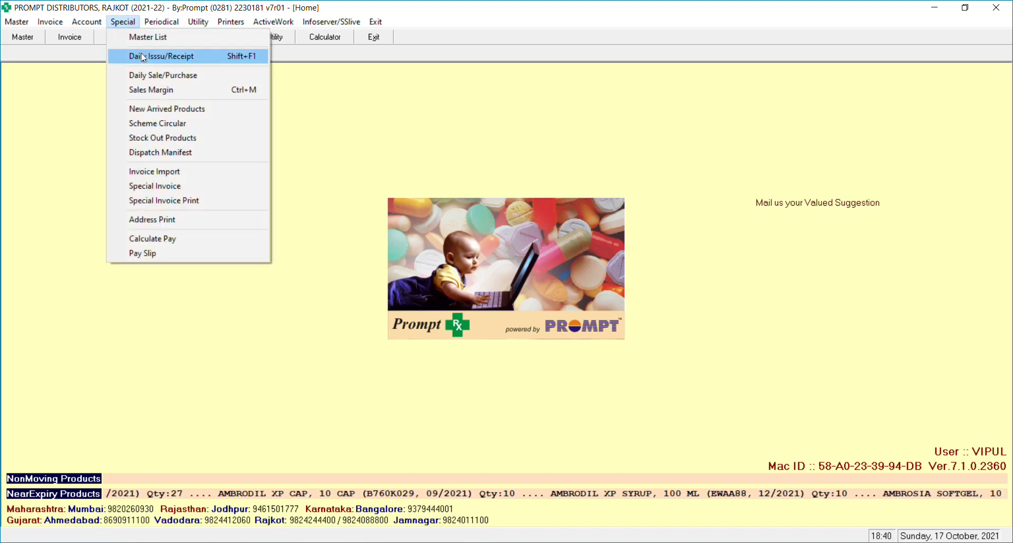
left_click(154, 79)
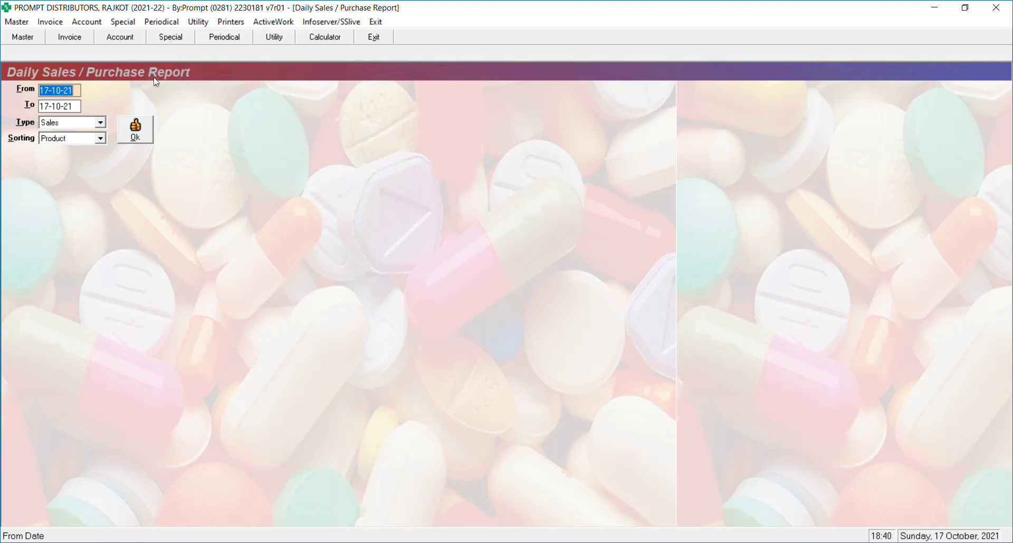
key("Return")
key("Return")
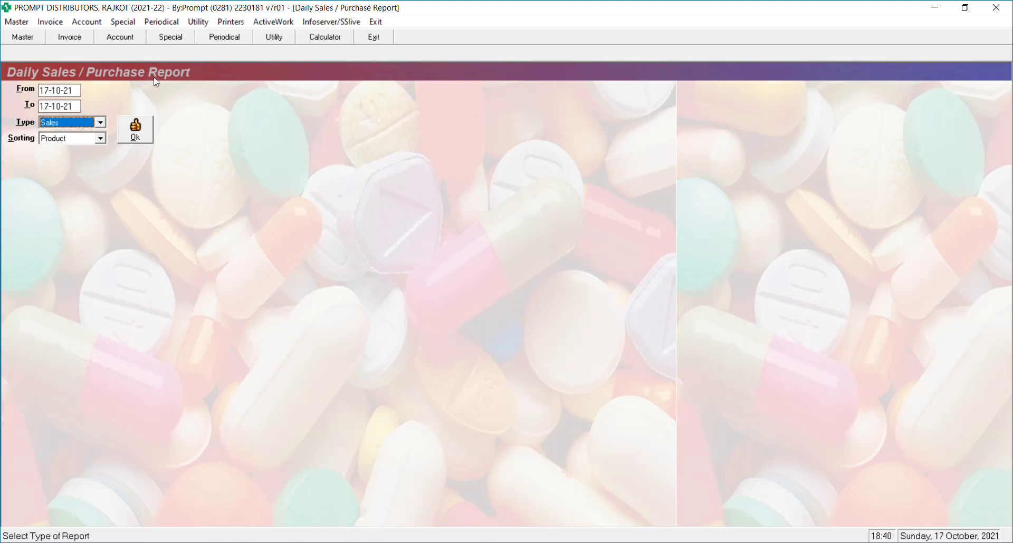
key("Down")
key("Down")
key("Return")
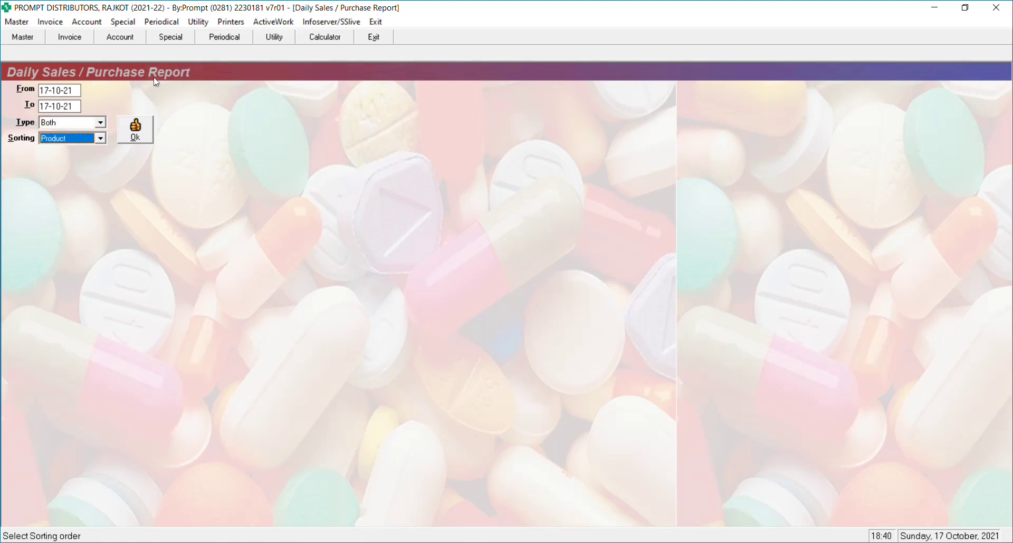
key("Down")
key("Return")
key("Return")
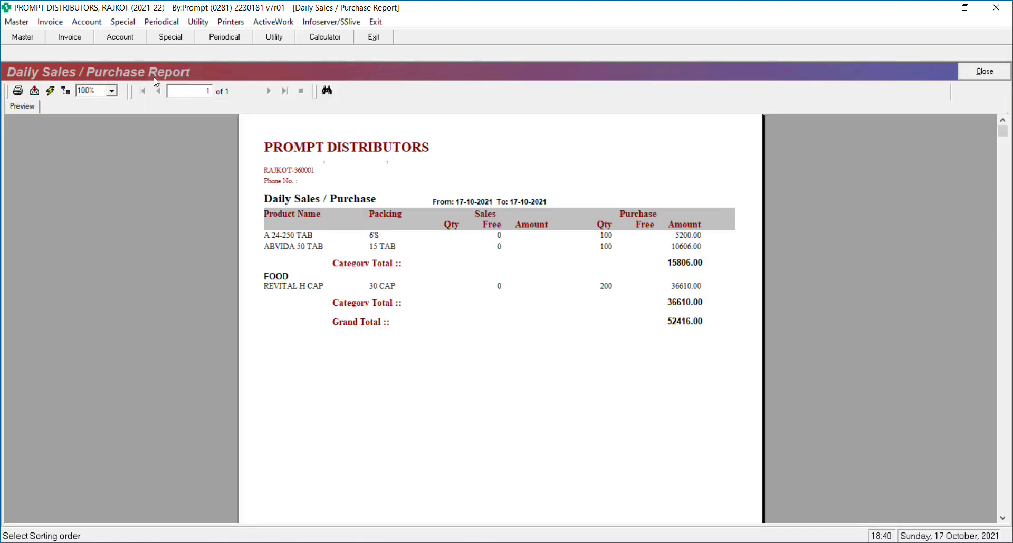
left_click(305, 289)
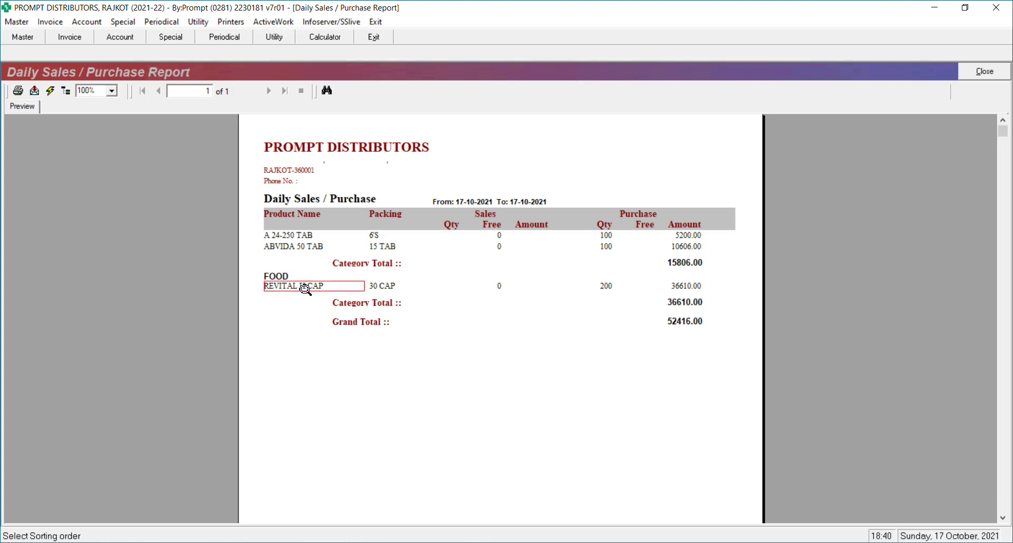
left_click(285, 277)
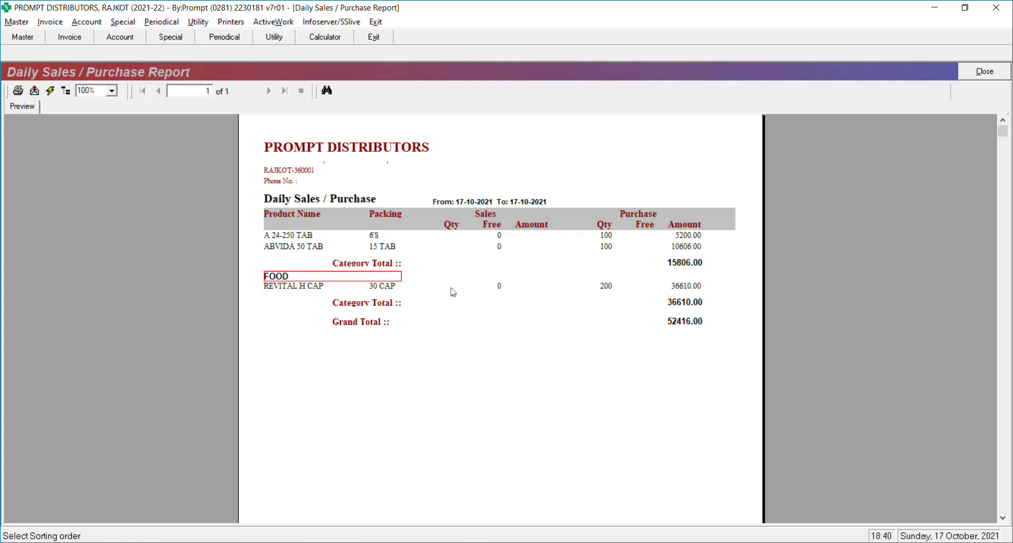
key("Escape")
key("Escape")
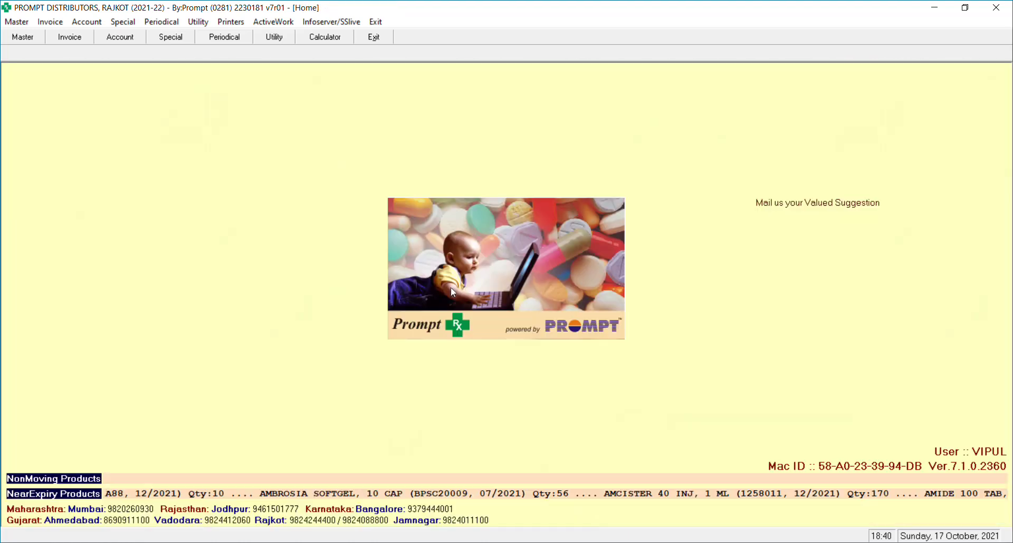
Preview the Physical Verification report for all companies, then close the productwise preview.
left_click(162, 21)
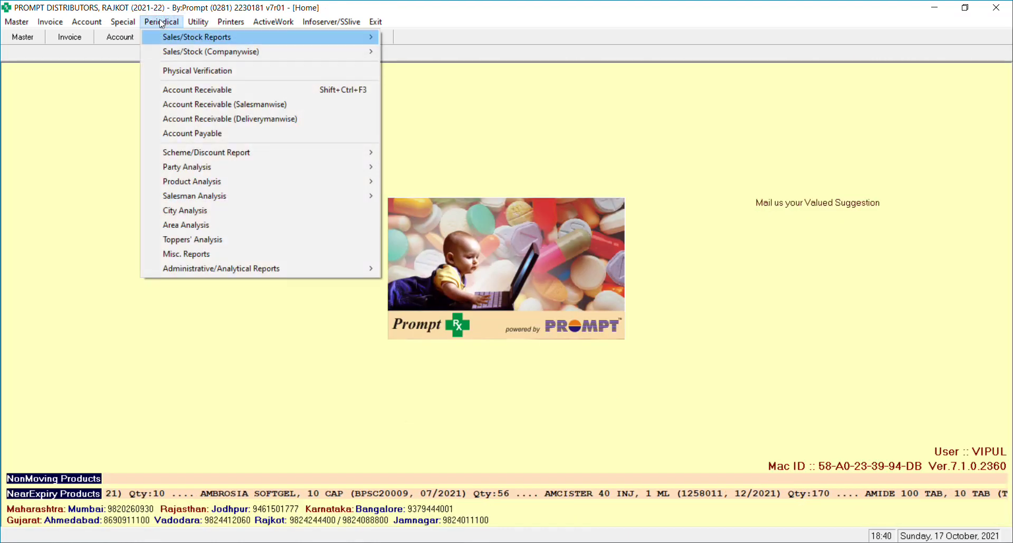
left_click(195, 71)
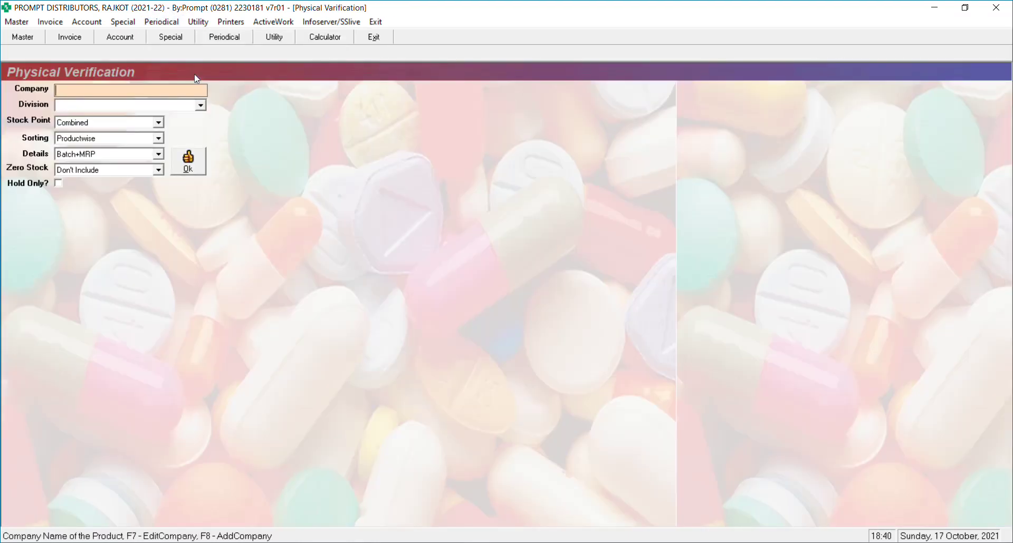
key("Return")
key("Return")
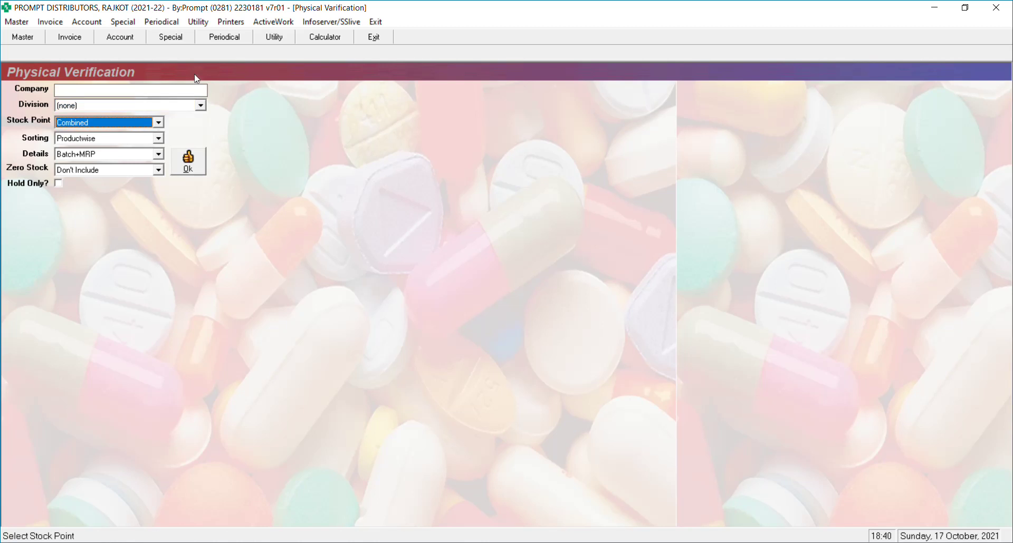
key("Return")
key("Return")
key("Return")
key("Return")
key("Return")
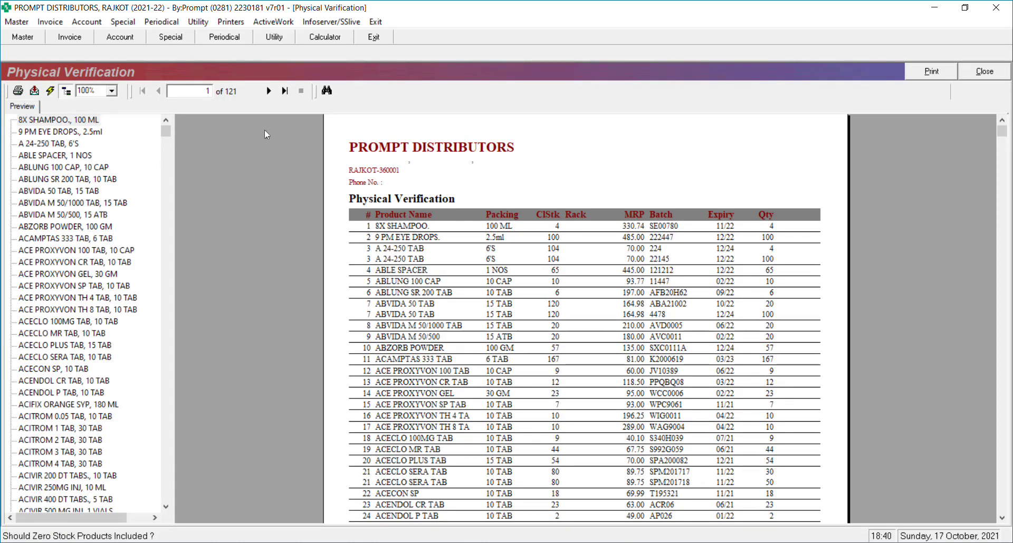
key("Escape")
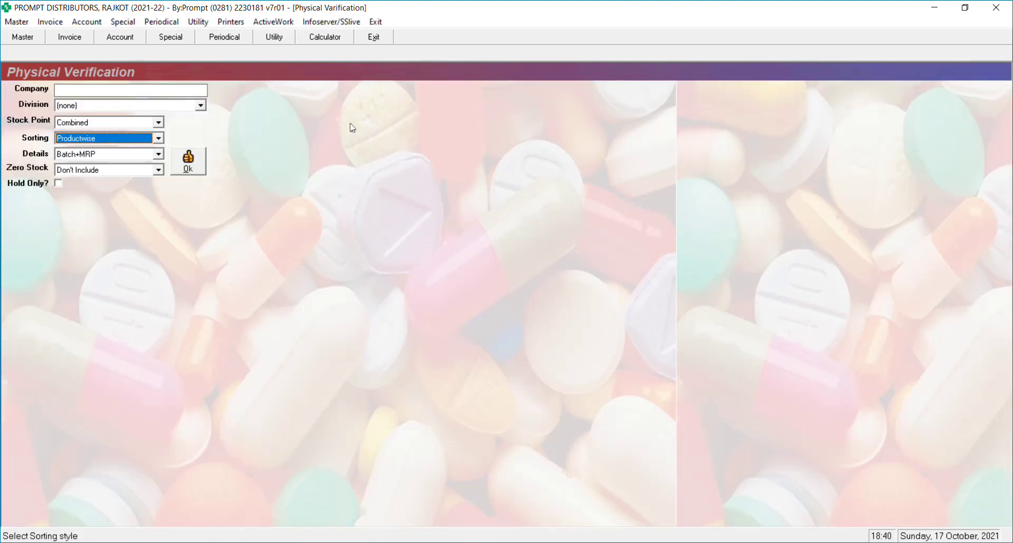
Rerun the report sorted Categorywise, open the FOOD-only section, then close the preview.
key("Down")
key("Down")
key("Return")
key("Return")
key("Return")
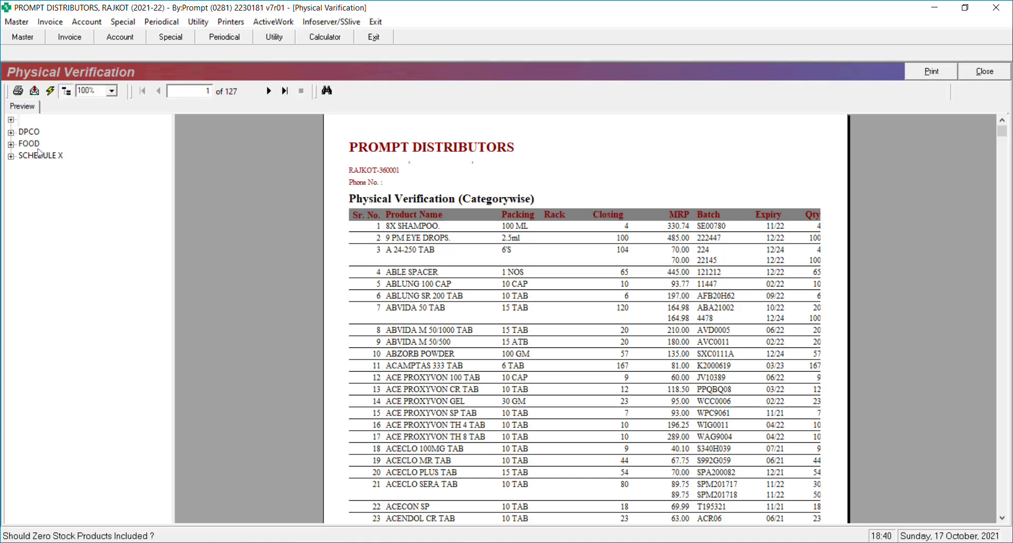
left_click(29, 145)
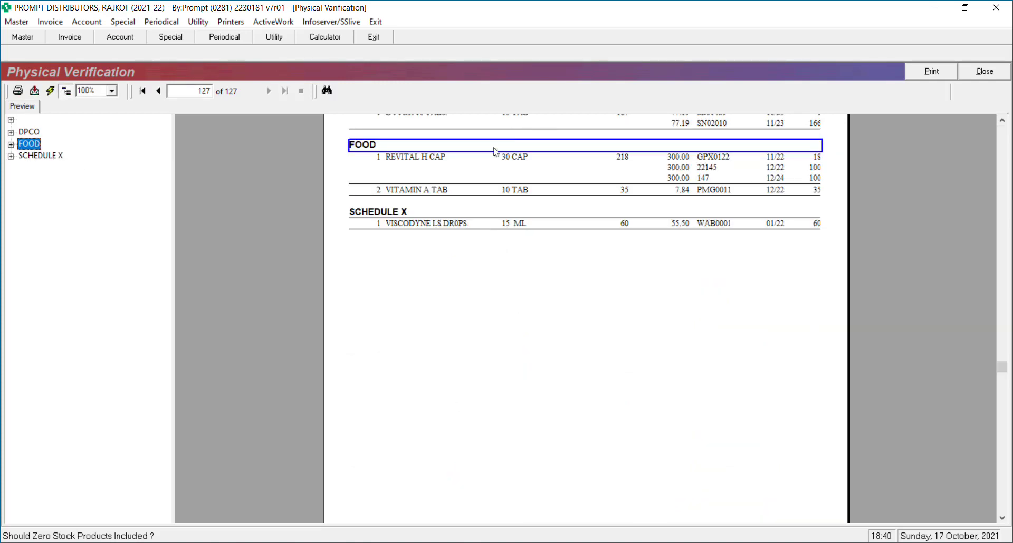
double_click(368, 148)
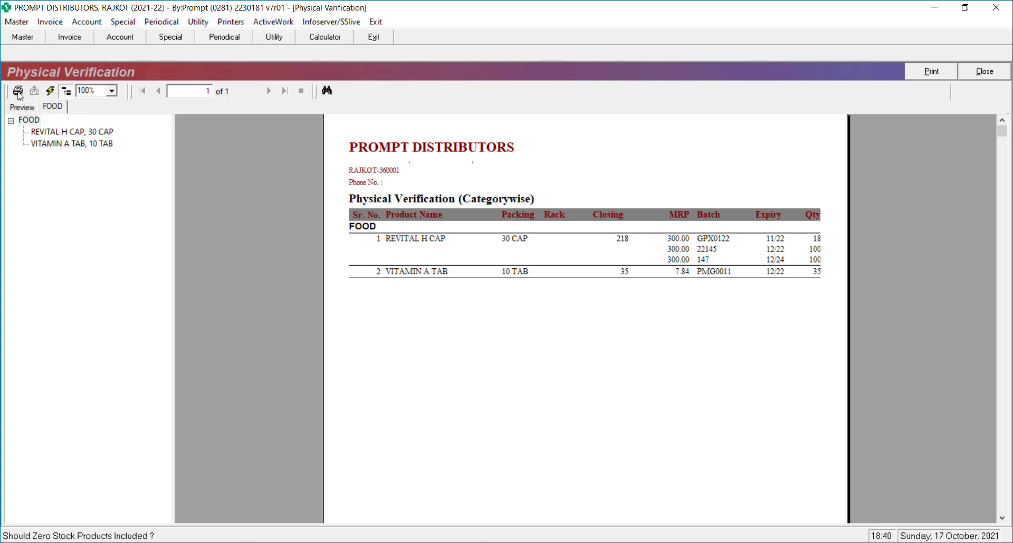
left_click(996, 77)
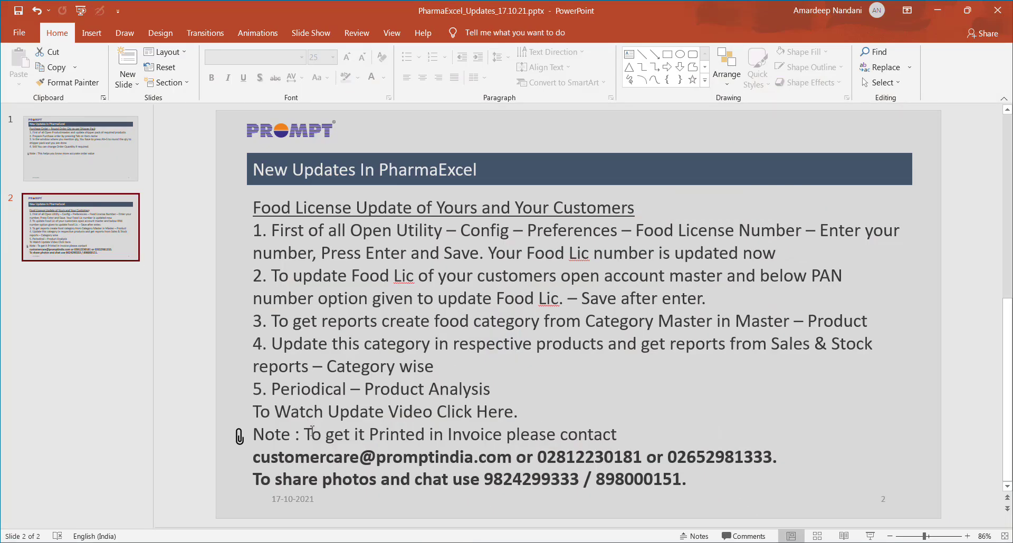
left_click_drag(306, 433, 631, 446)
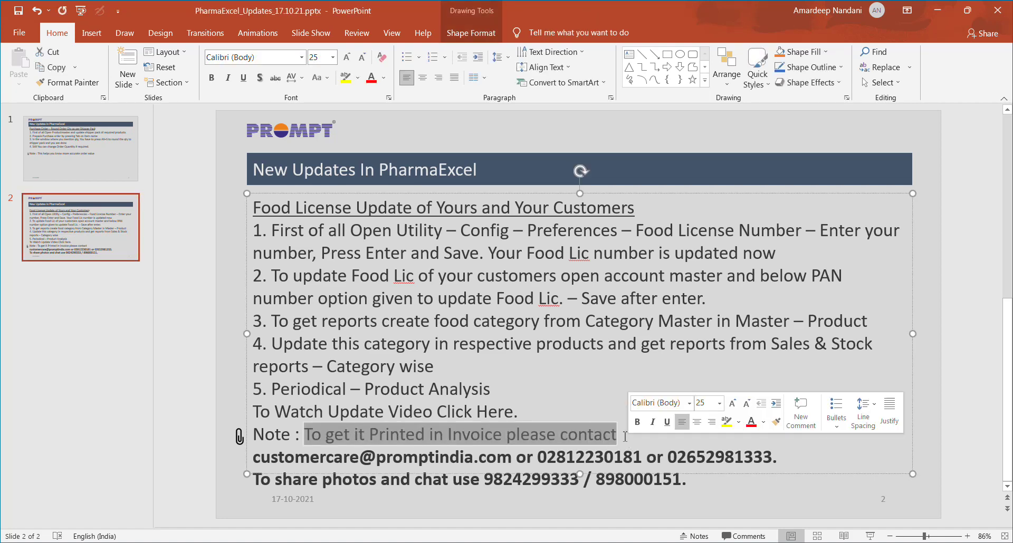
left_click(625, 435)
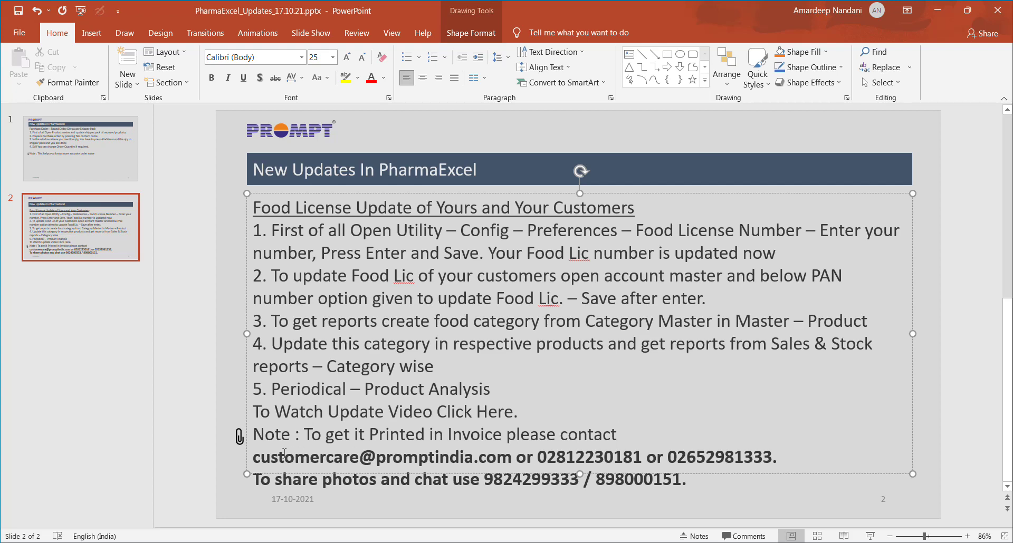
left_click(253, 456)
key("shift+Right")
key("shift+Right")
key("shift+Right")
key("shift+Right")
key("shift+Right")
left_click_drag(254, 459, 509, 464)
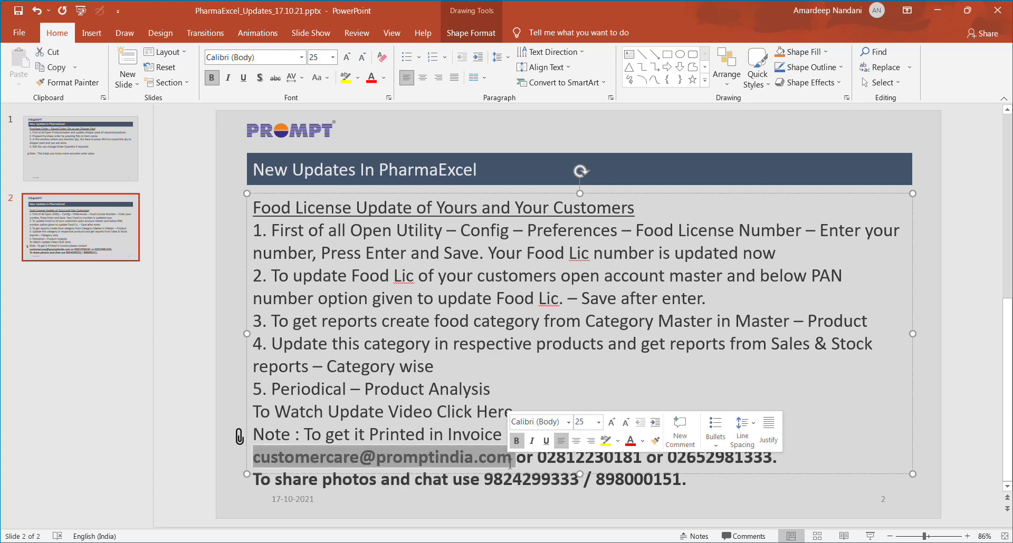
left_click_drag(538, 457, 710, 465)
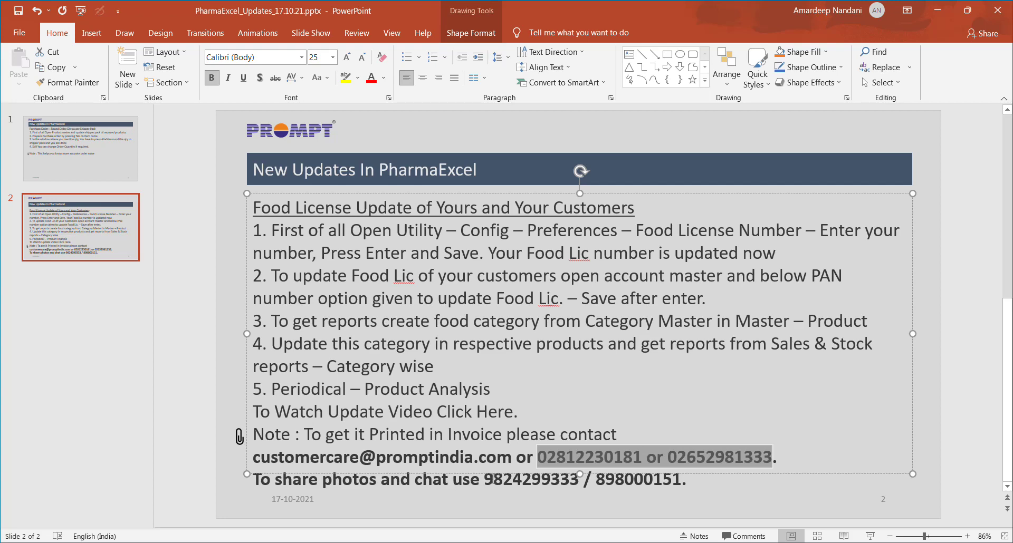
left_click_drag(484, 481, 678, 487)
left_click(749, 491)
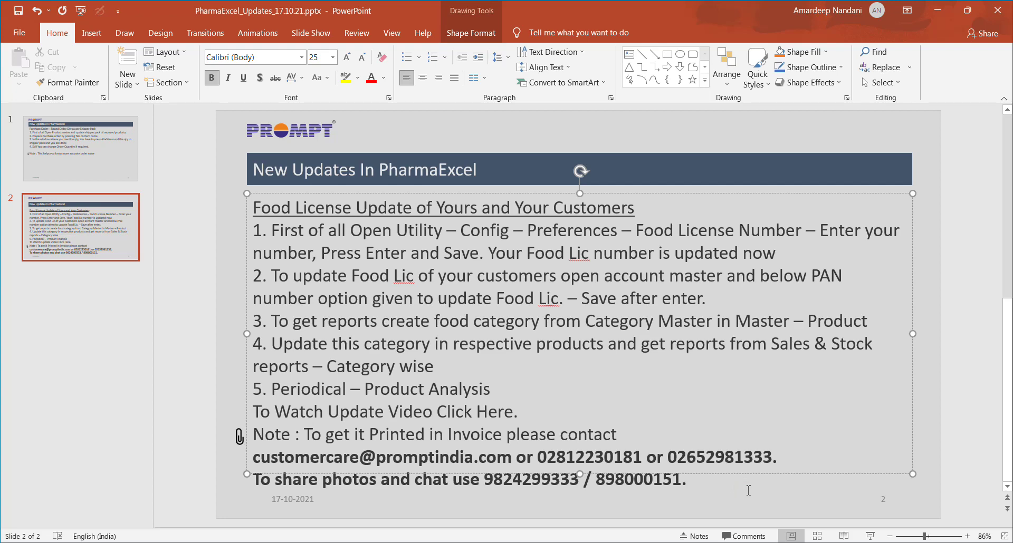